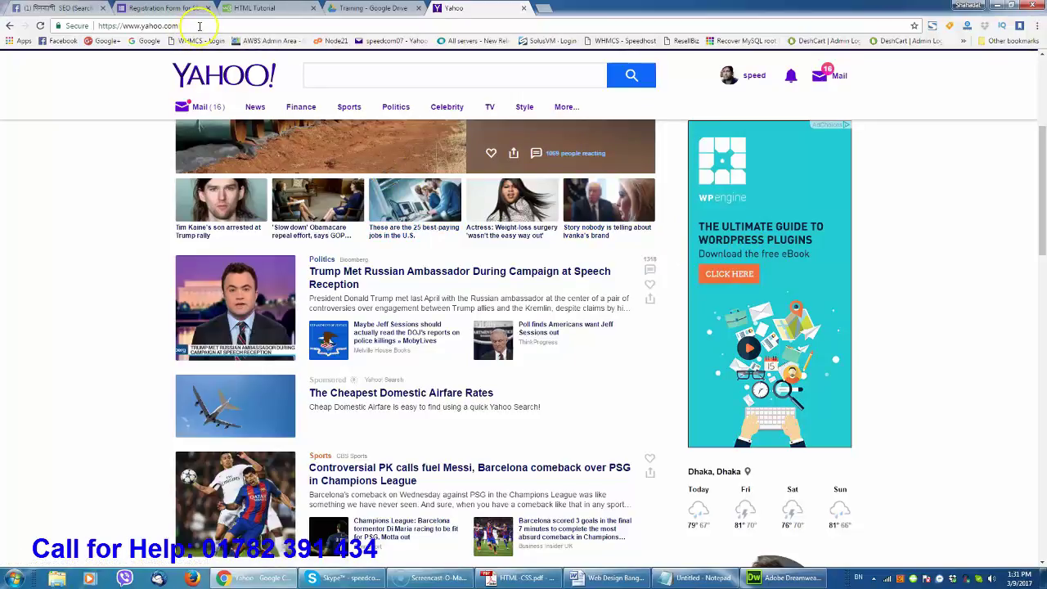
Step: Minimise the Yahoo browser window and the HTML-CSS.pdf window to show the desktop
left_click(176, 105)
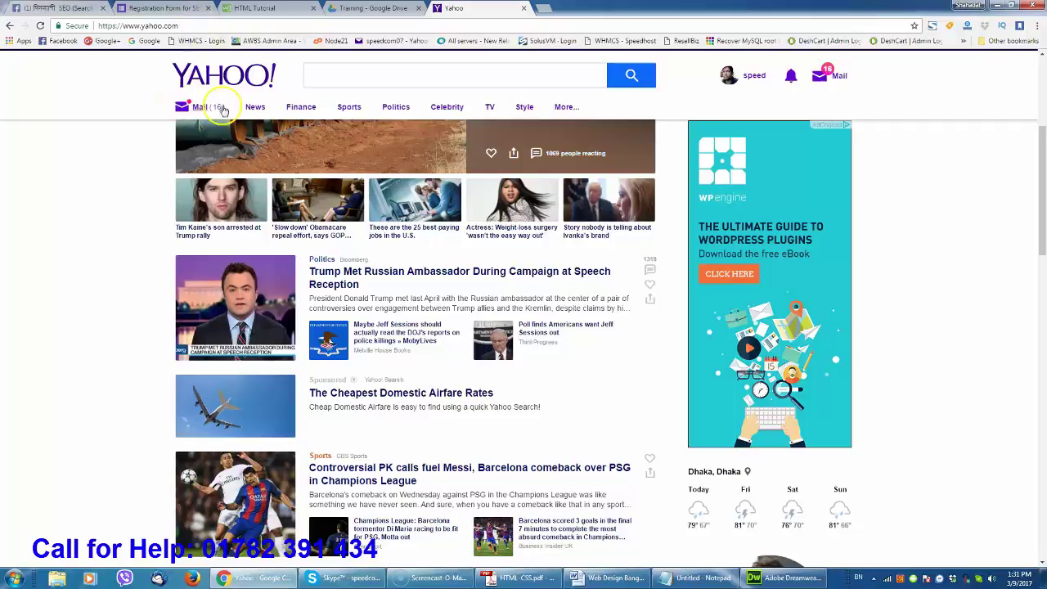
left_click(994, 6)
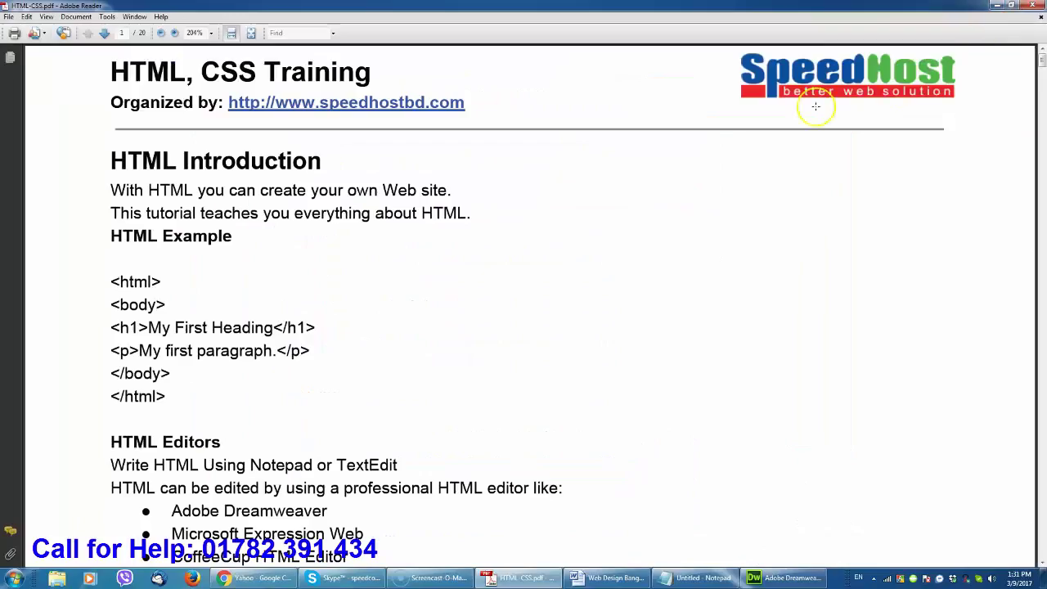
left_click(997, 5)
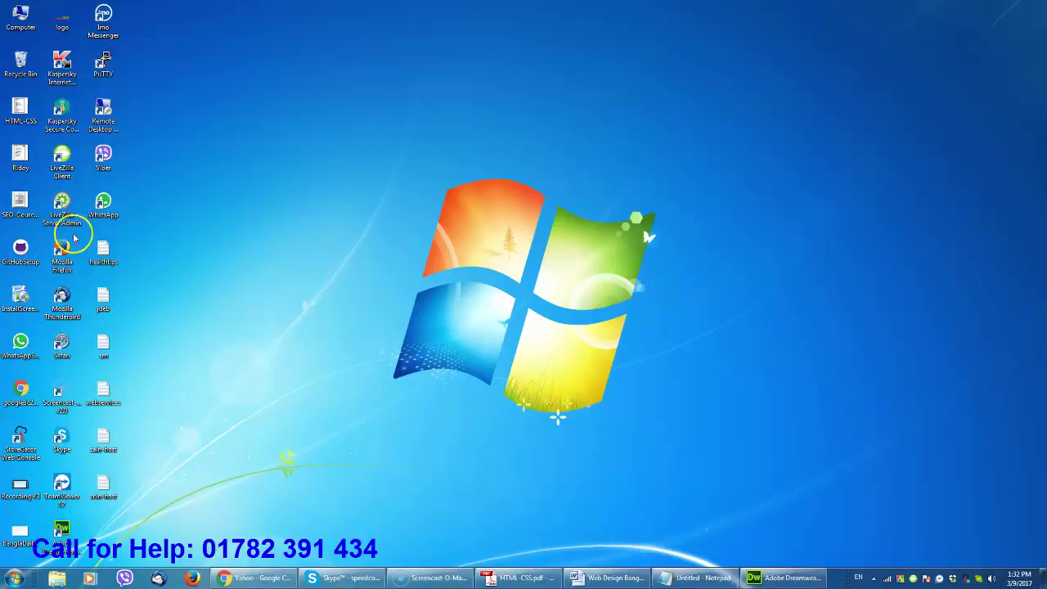
left_click(23, 160)
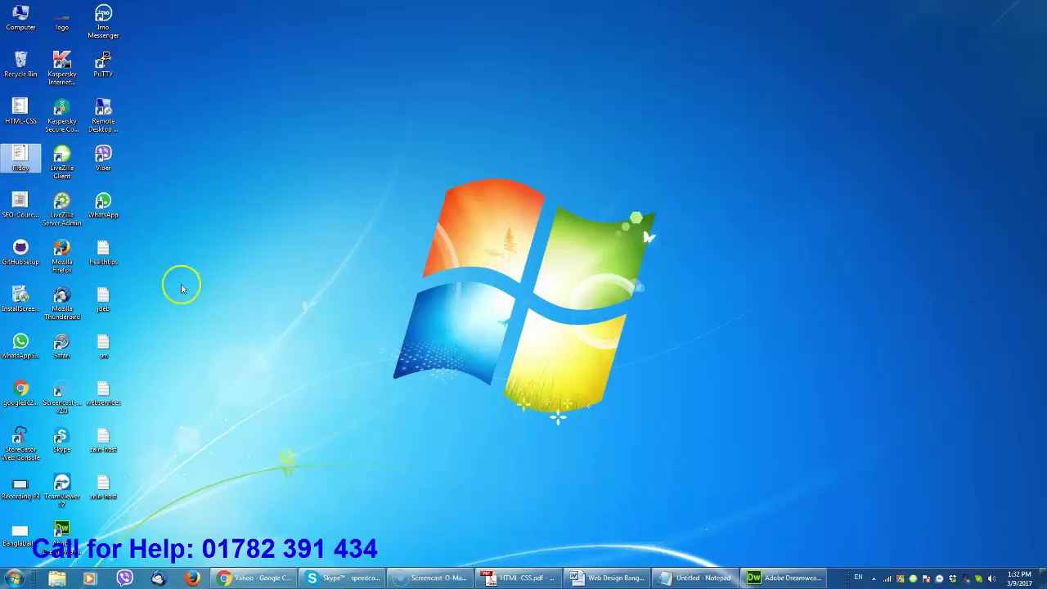
left_click(104, 306)
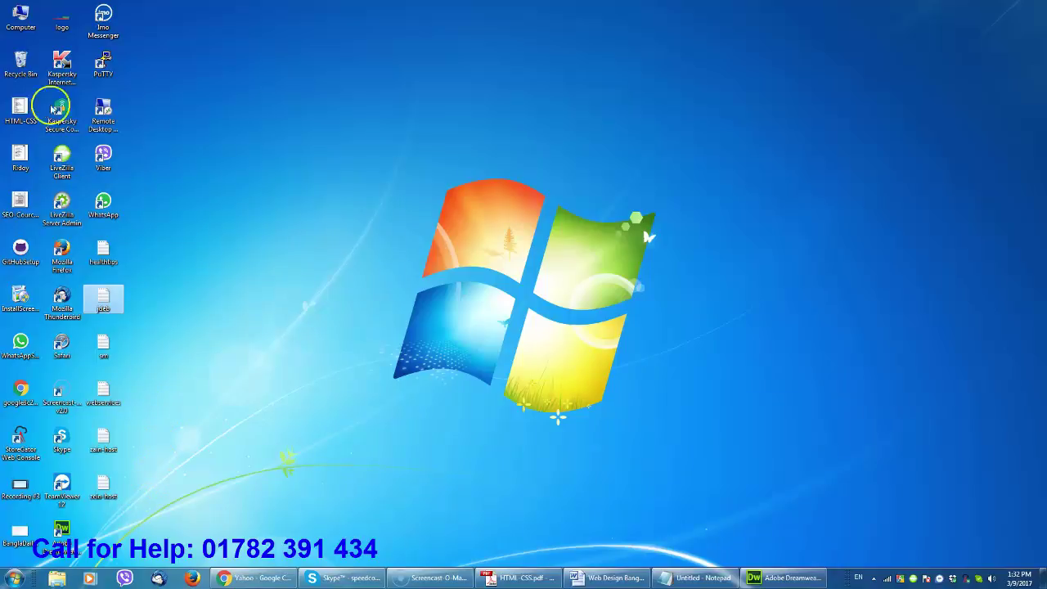
left_click(29, 24)
left_click(159, 121)
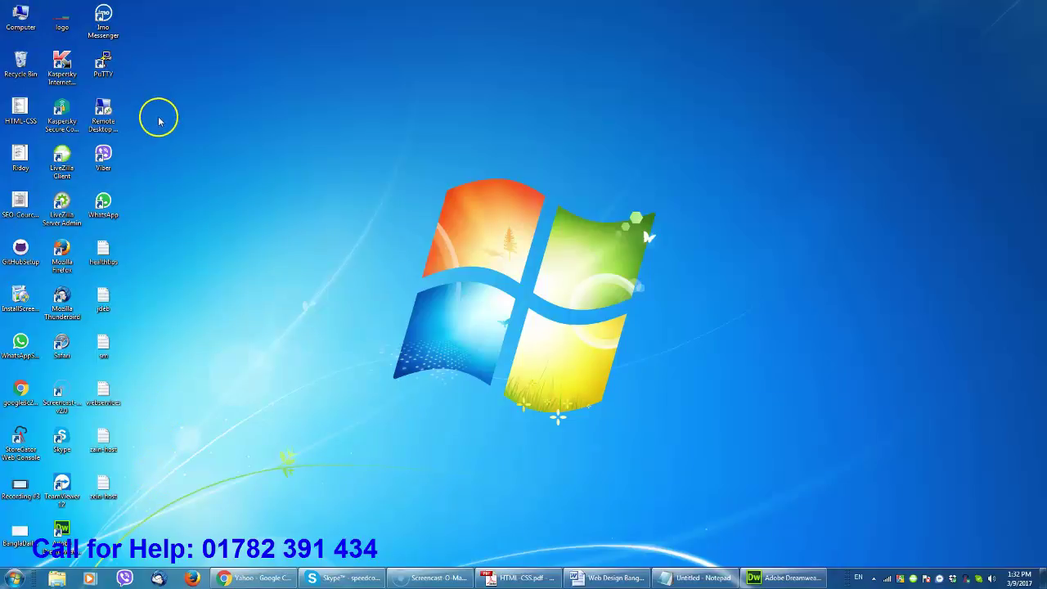
Step: Open the etc folder on the Working (D:) drive in Windows Explorer
key("super+e")
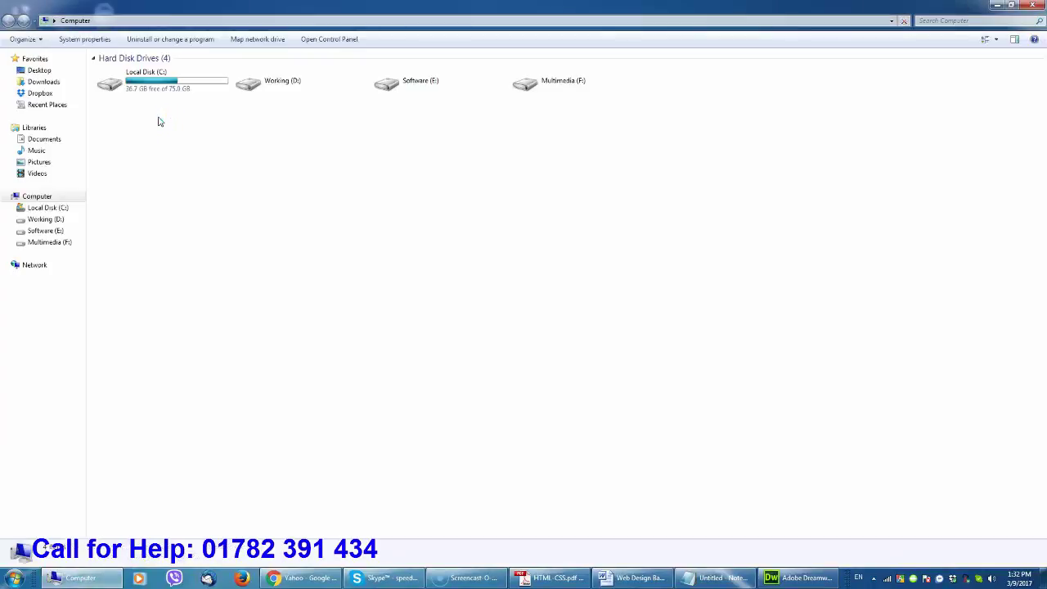
left_click(150, 124)
left_click(27, 39)
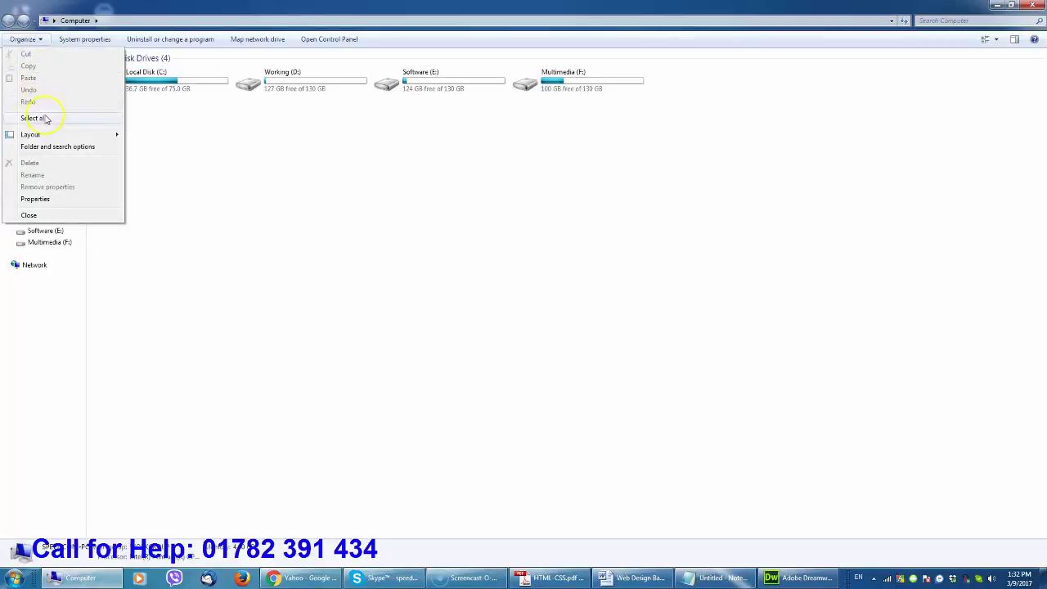
left_click(212, 189)
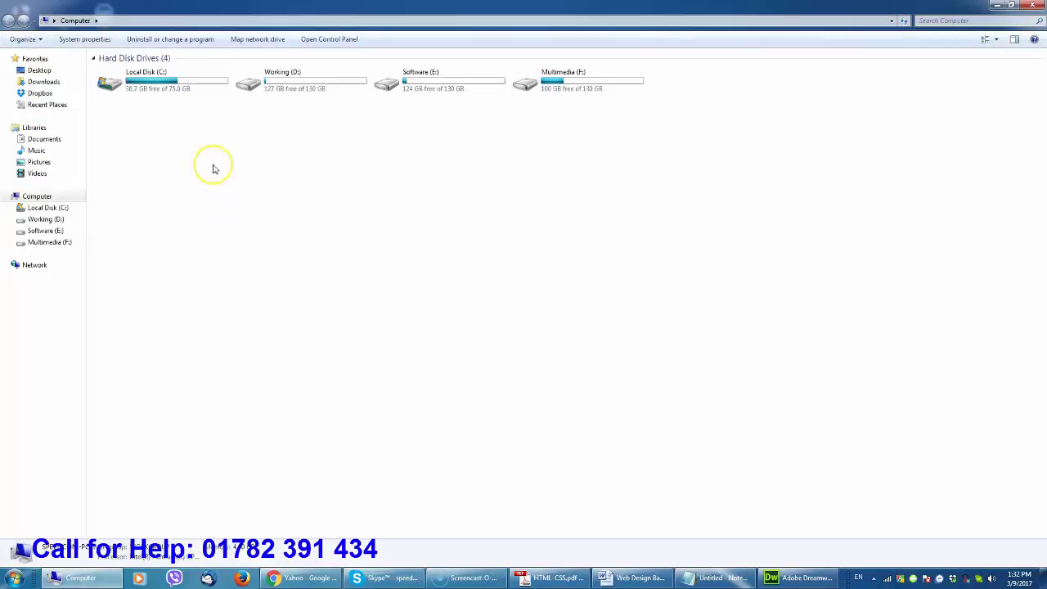
left_click(280, 87)
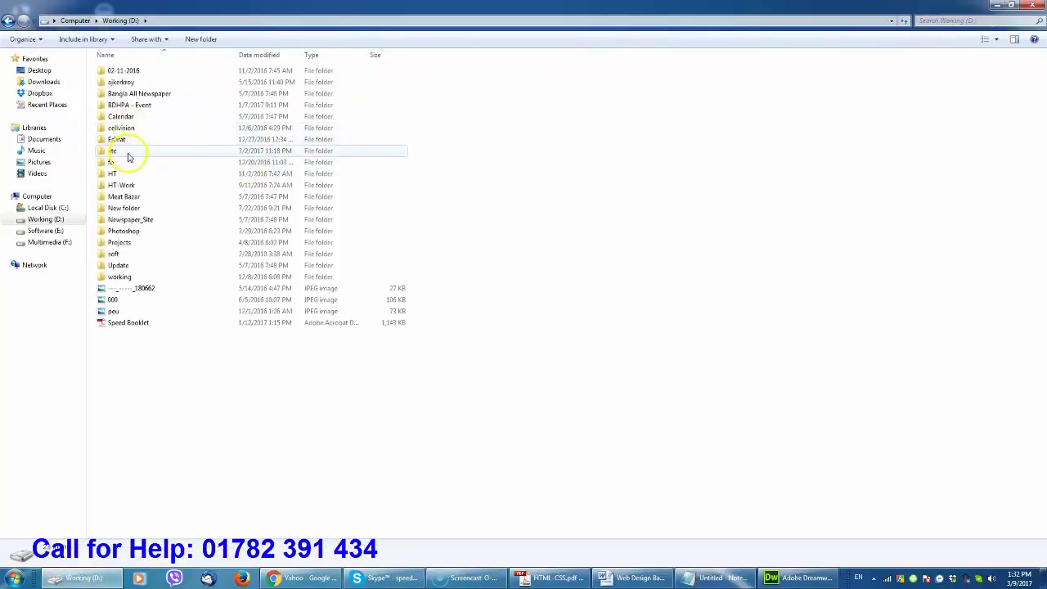
left_click(128, 152)
double_click(129, 151)
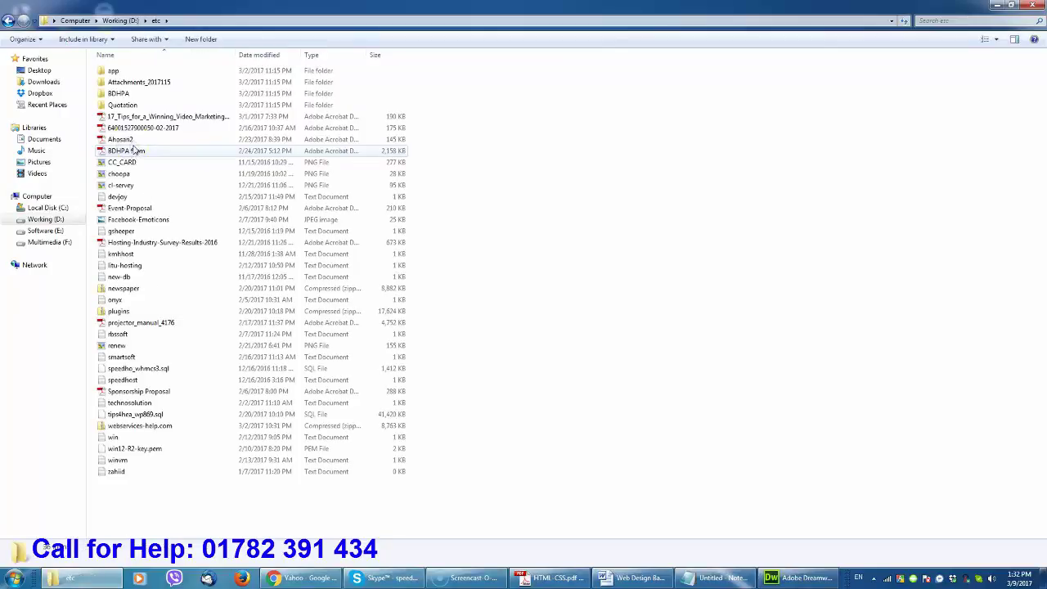
Step: Open Folder Options for the etc folder and show its advanced view settings
left_click(24, 40)
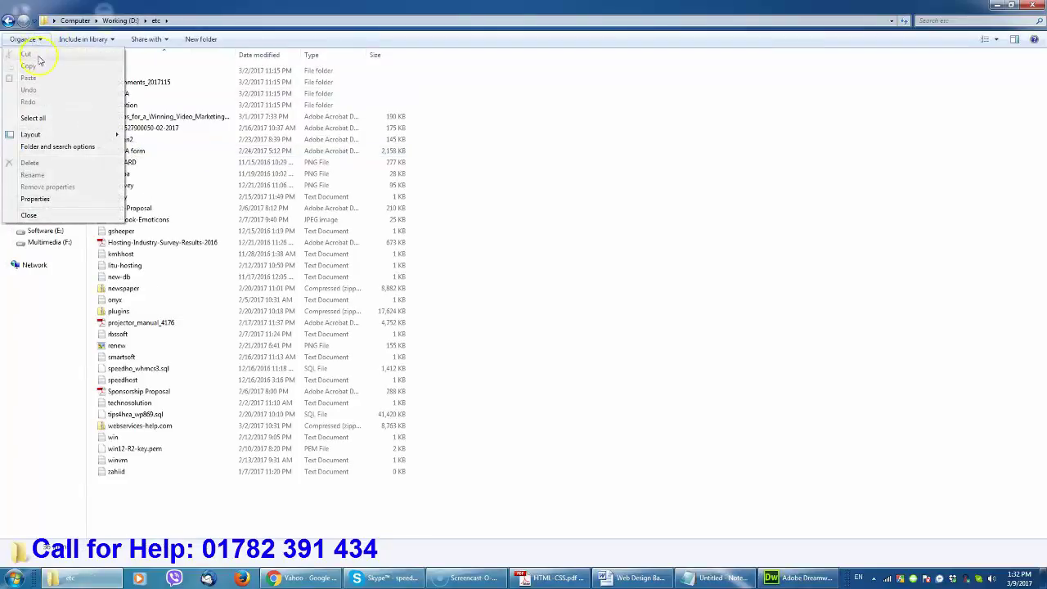
left_click(63, 148)
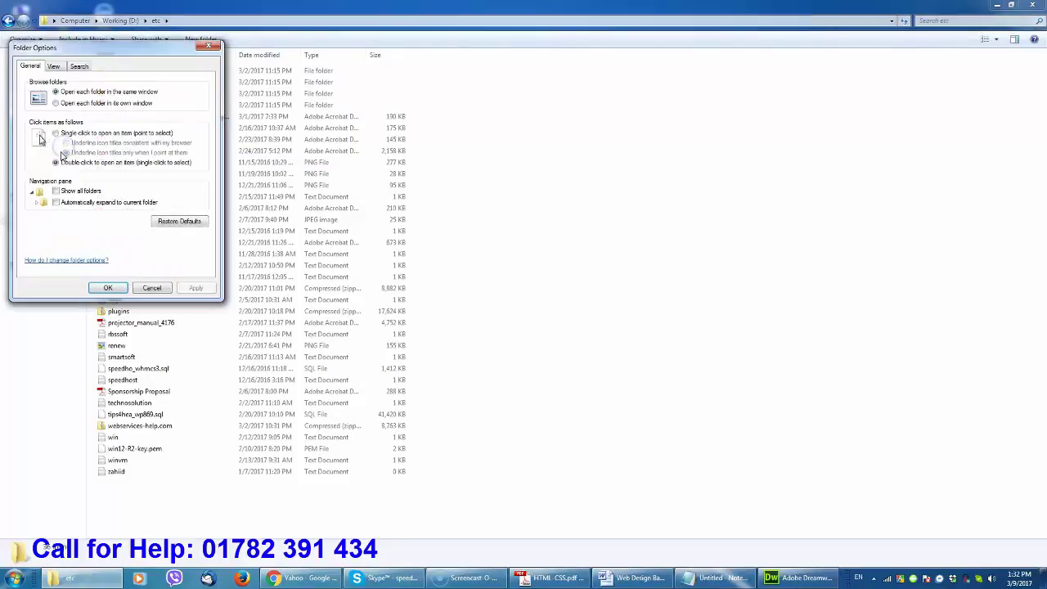
left_click(54, 67)
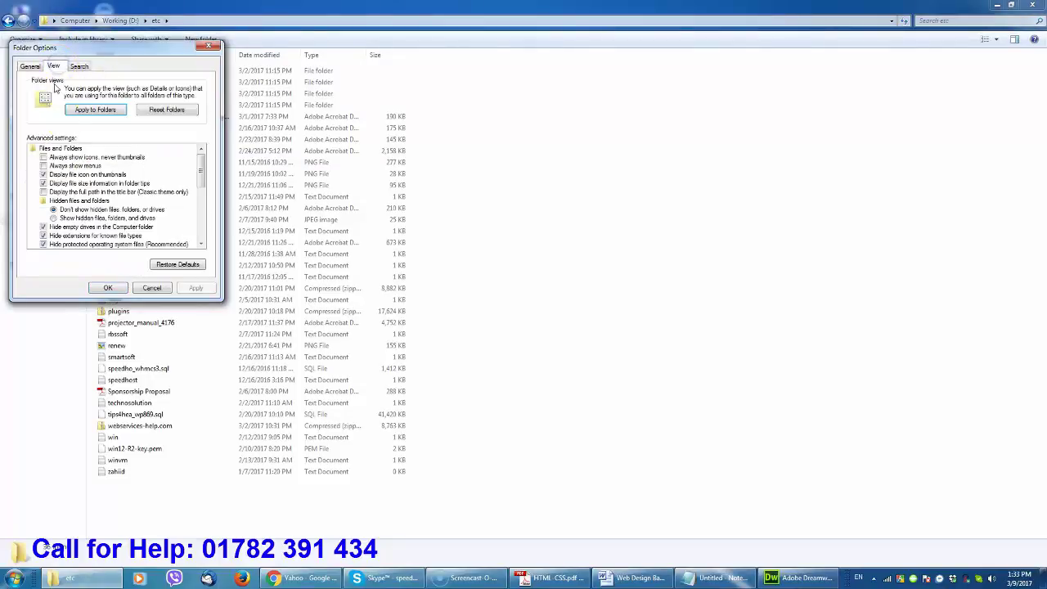
Step: Examine the advanced settings for files and folders in Folder Options
left_click_drag(201, 171, 211, 197)
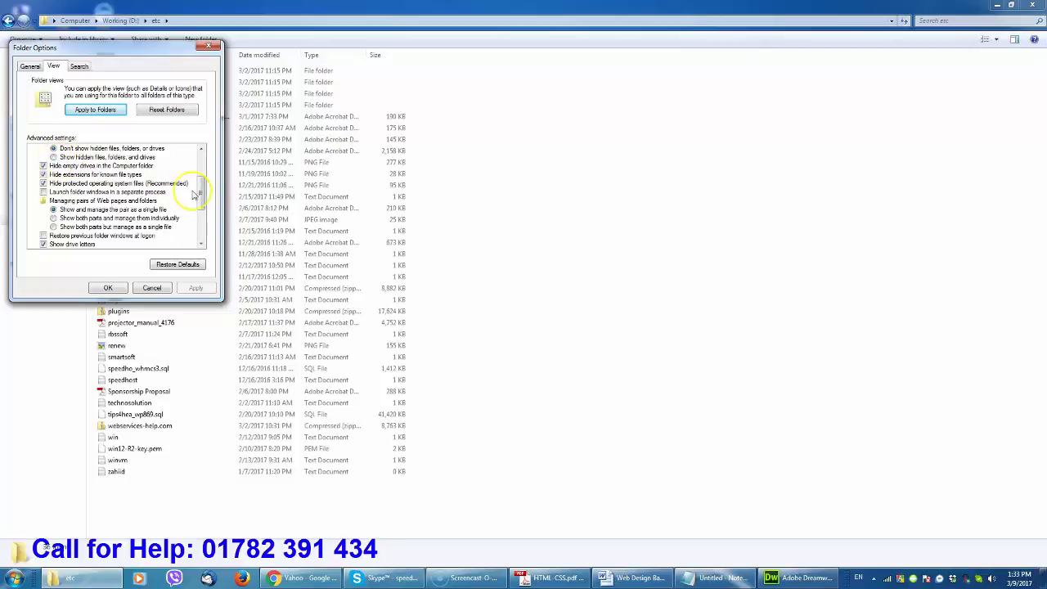
mouse_move(201, 195)
left_mouse_down()
mouse_move(204, 175)
mouse_move(205, 186)
left_mouse_up()
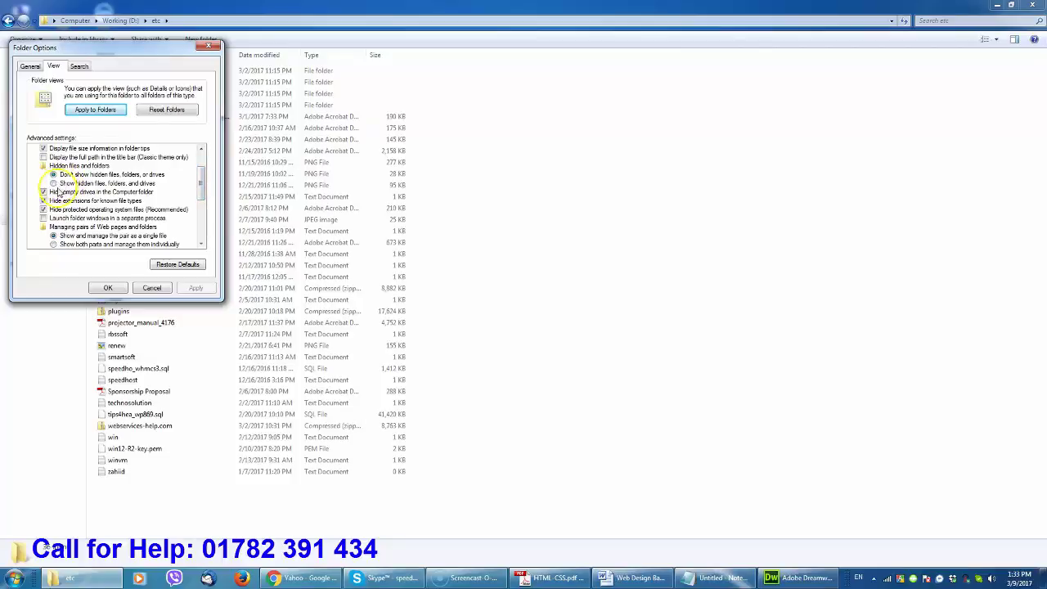
left_click(201, 245)
left_click(201, 245)
left_click(201, 245)
left_click(201, 245)
left_click(202, 244)
left_click(201, 245)
left_click(201, 244)
left_click(201, 245)
left_click(201, 245)
left_click(201, 245)
left_click(201, 245)
left_click(202, 245)
left_click_drag(200, 214, 200, 198)
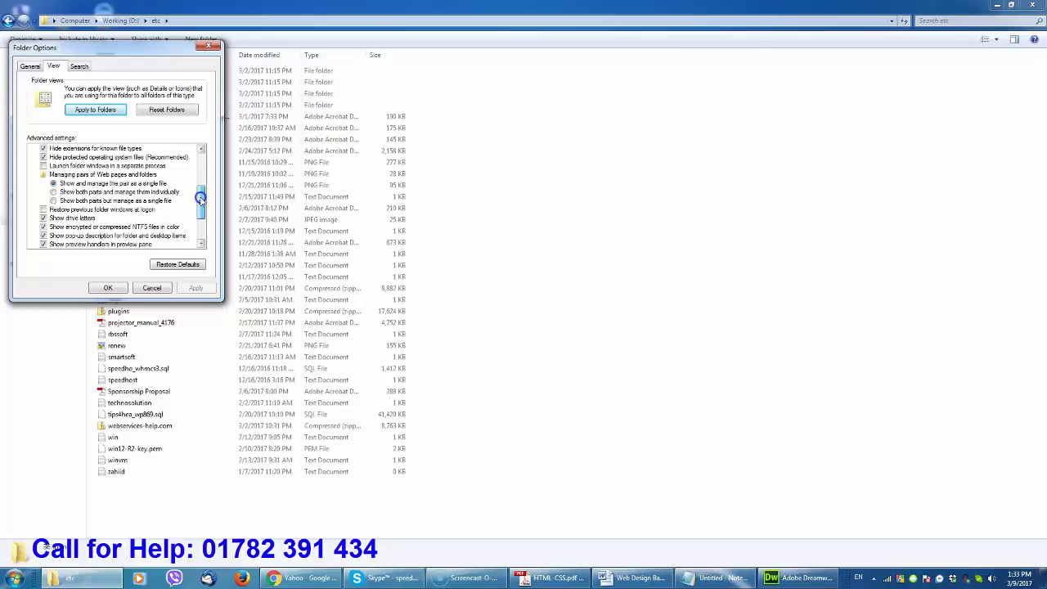
left_click_drag(200, 198, 206, 166)
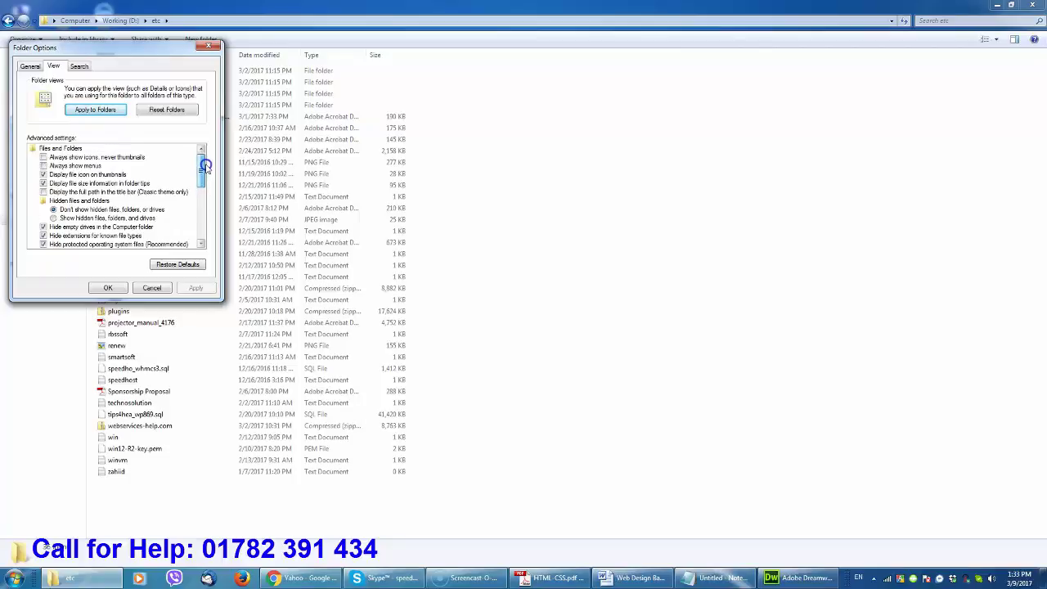
Step: Apply showing hidden files, folders, and drives, and switch the option back to not showing them
left_click(56, 219)
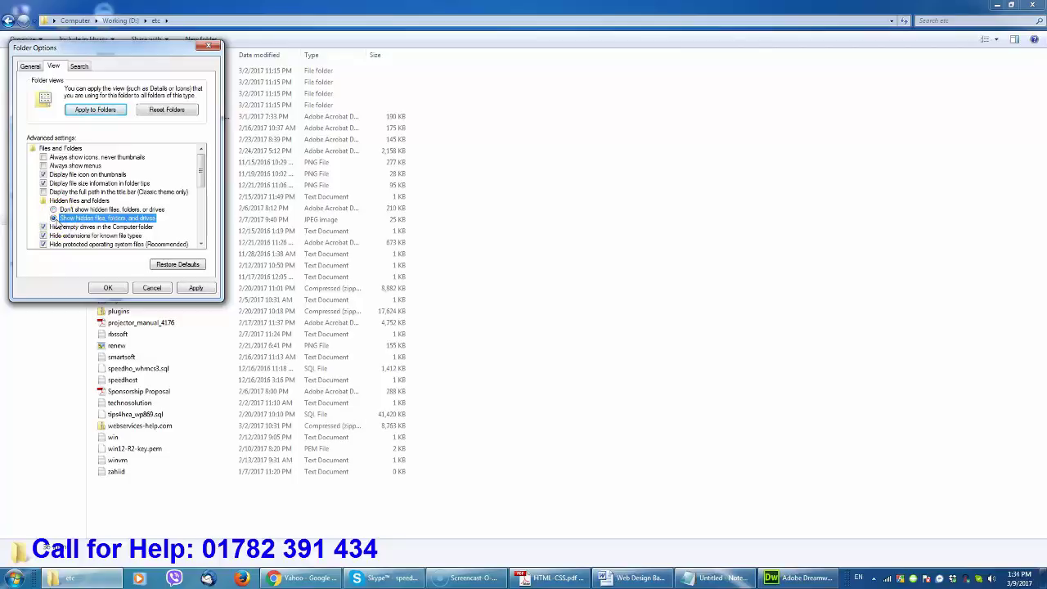
left_click(197, 288)
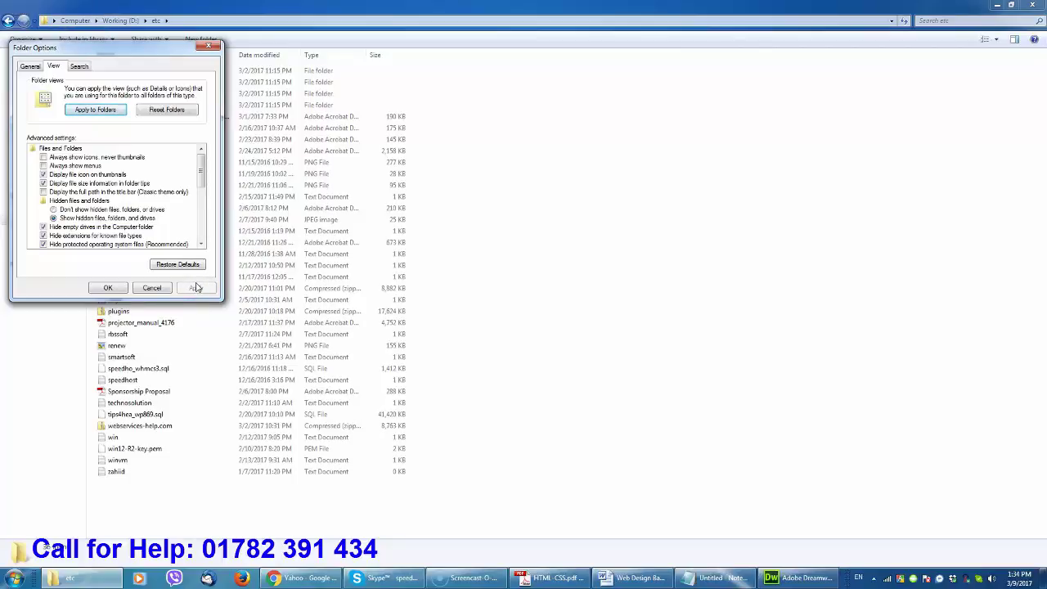
left_click(54, 210)
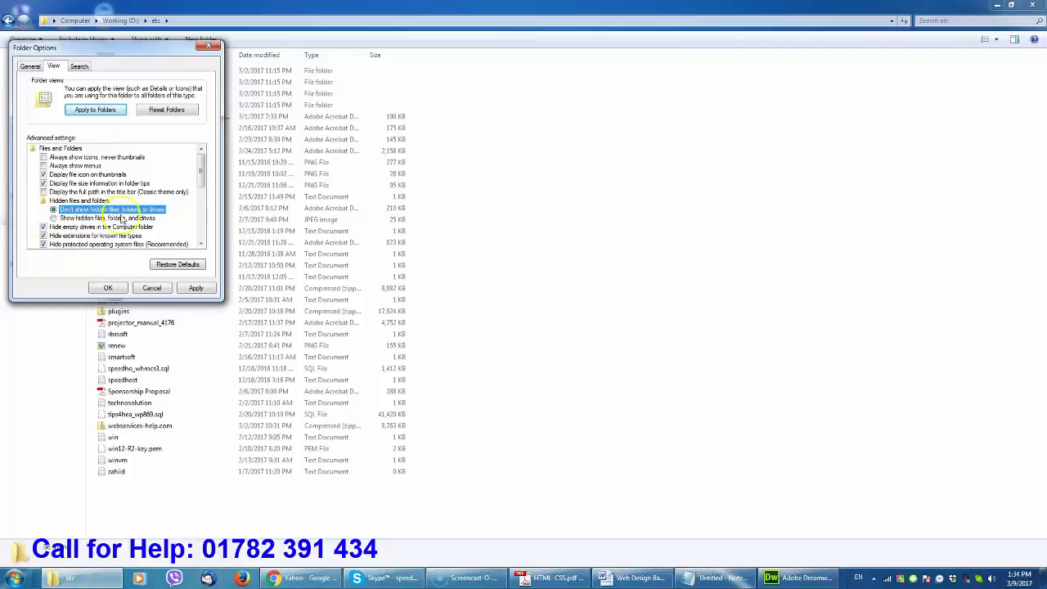
Step: Turn off hiding extensions for known file types, apply the change and close Folder Options
left_click_drag(203, 181, 203, 188)
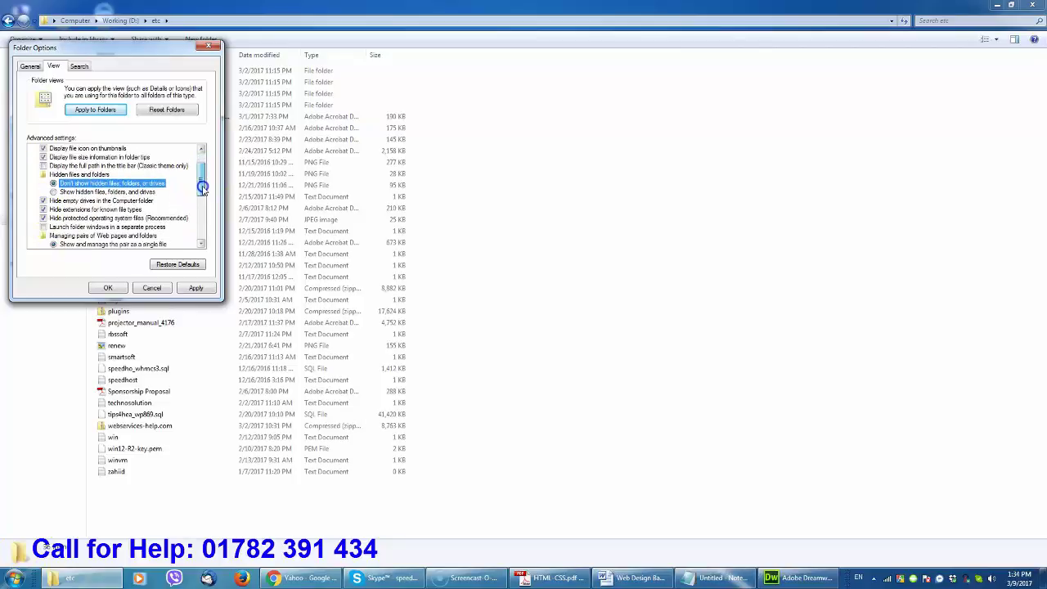
left_click(44, 210)
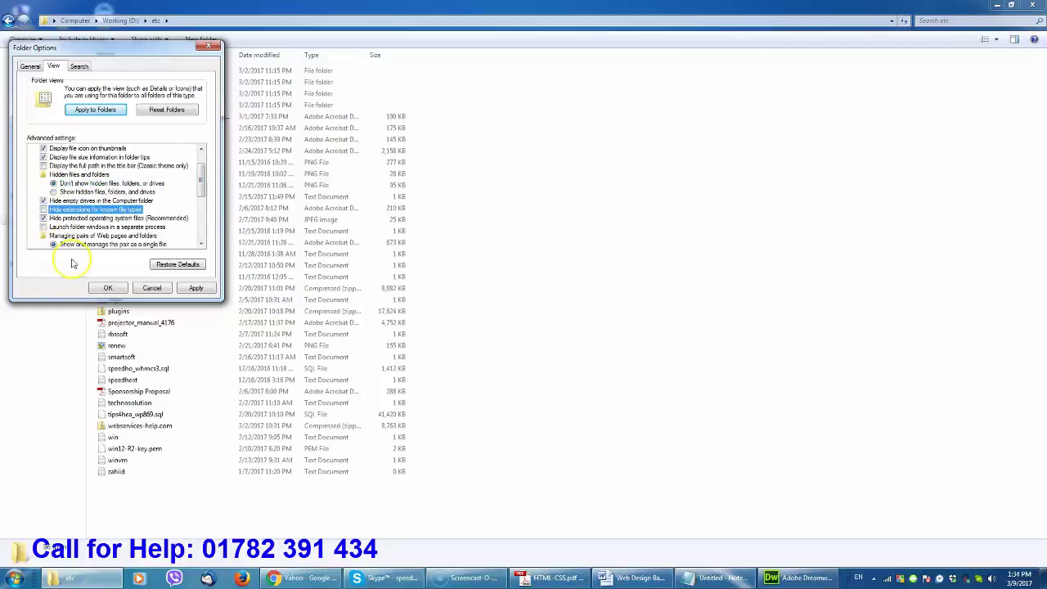
left_click(195, 289)
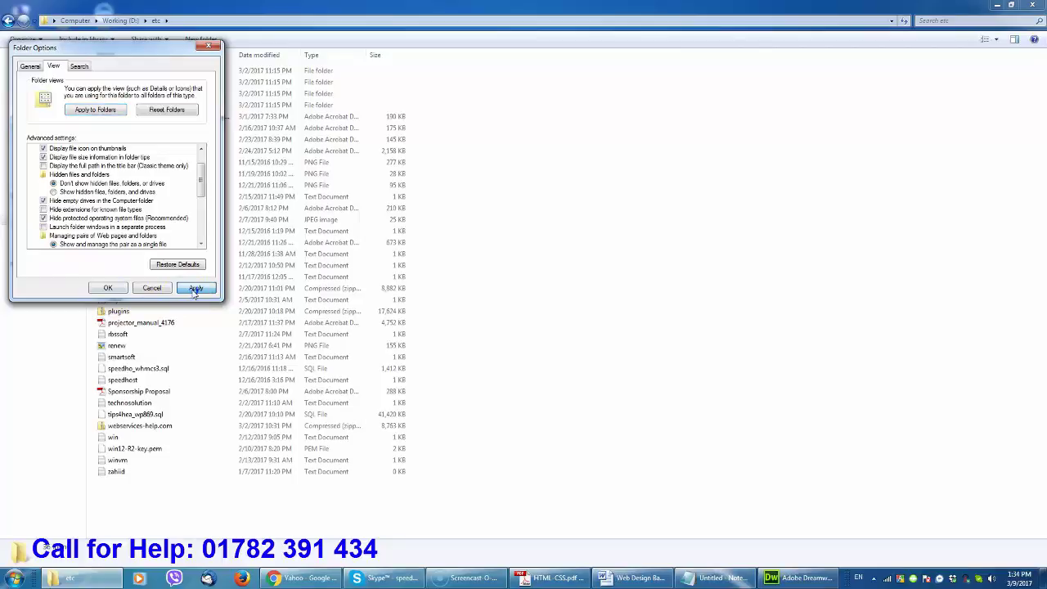
left_click(107, 288)
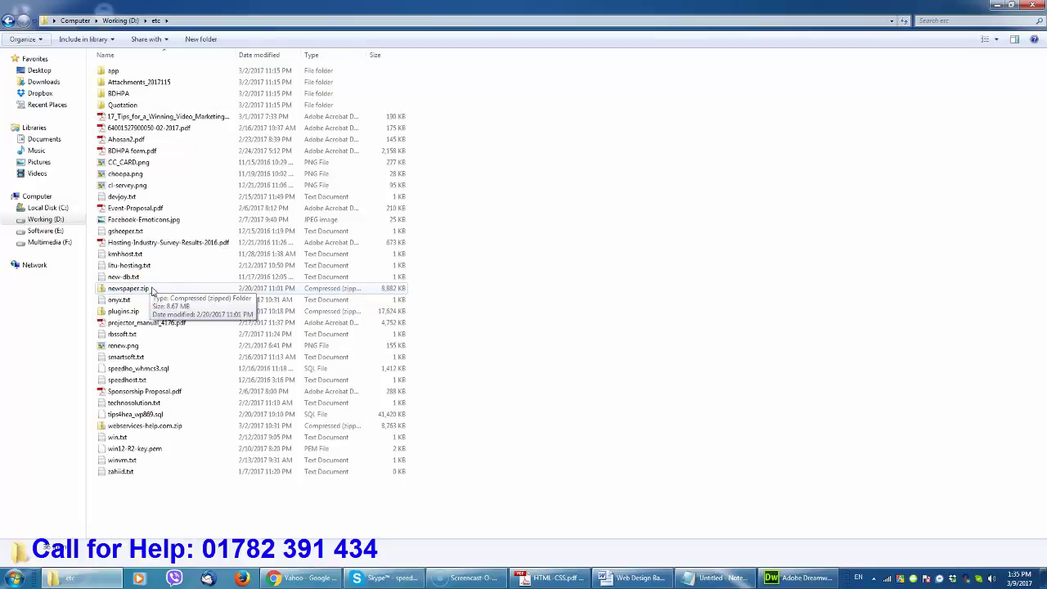
left_click(412, 432)
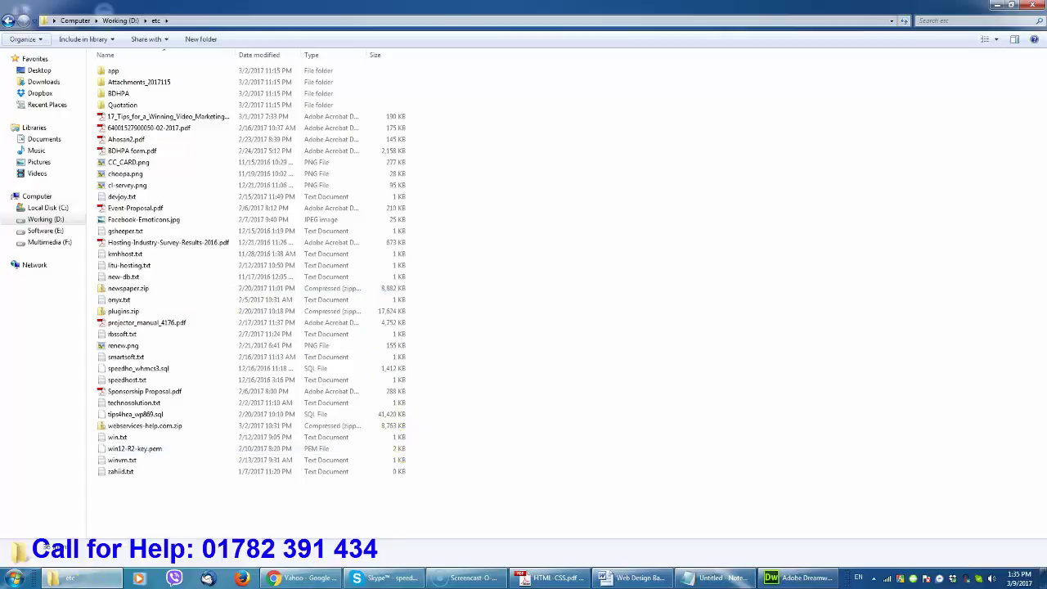
Step: Search the computer for "html" and try to open index.html from the results
left_click(13, 578)
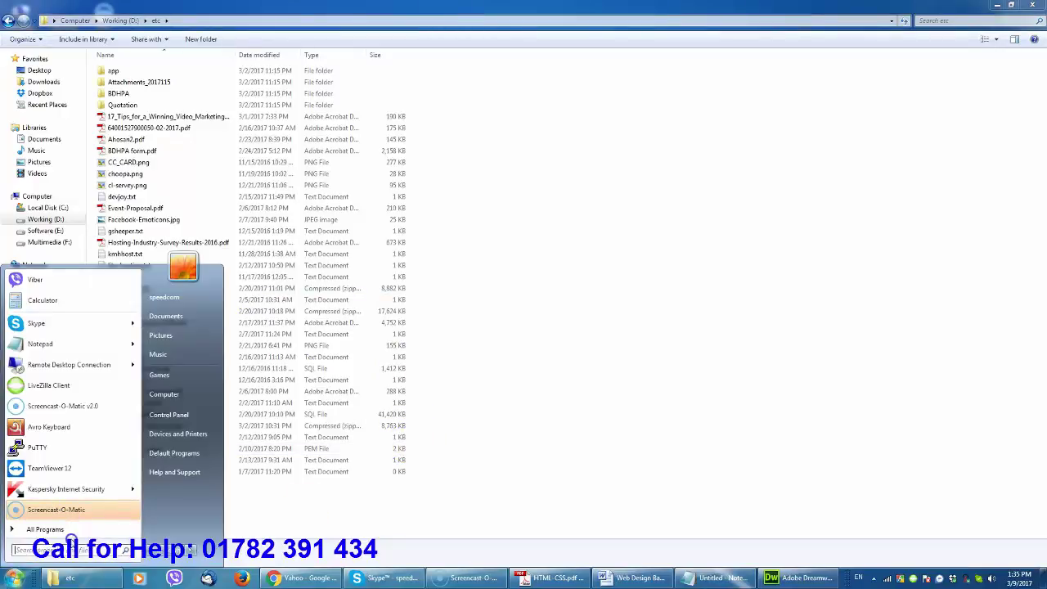
left_click(625, 331)
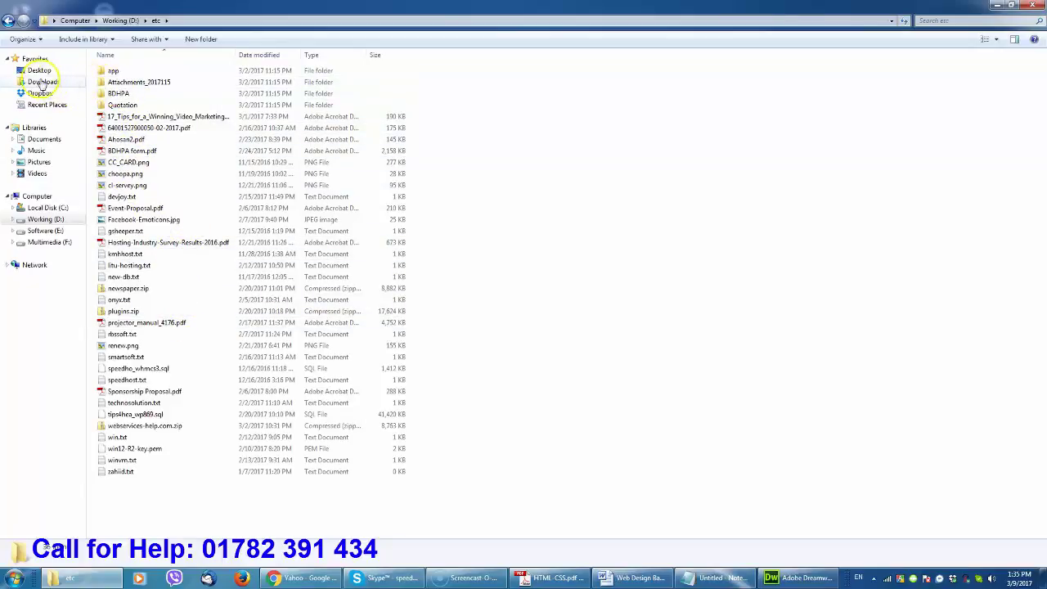
left_click(15, 578)
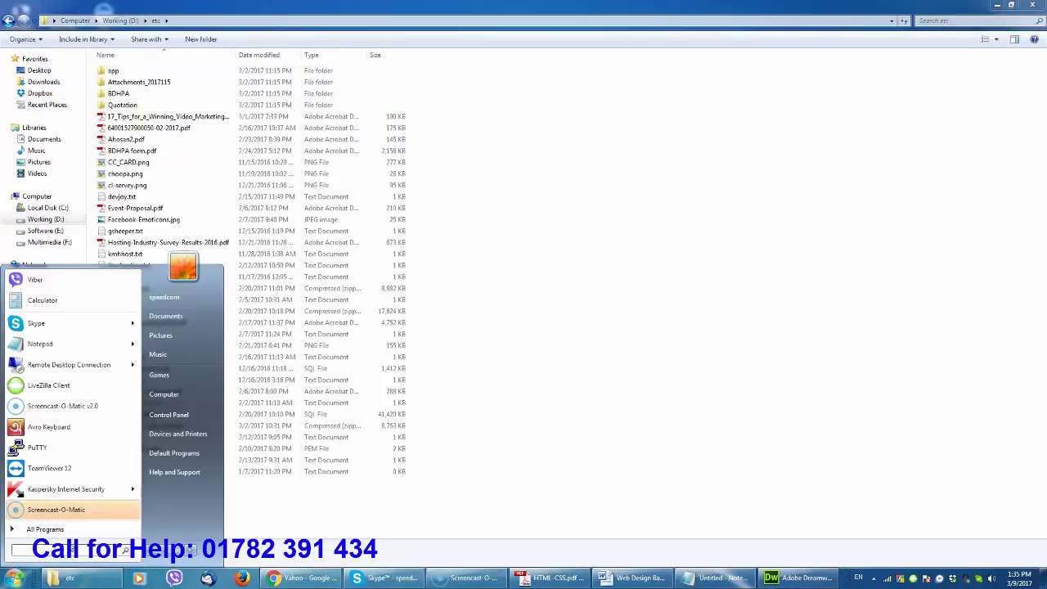
type("html")
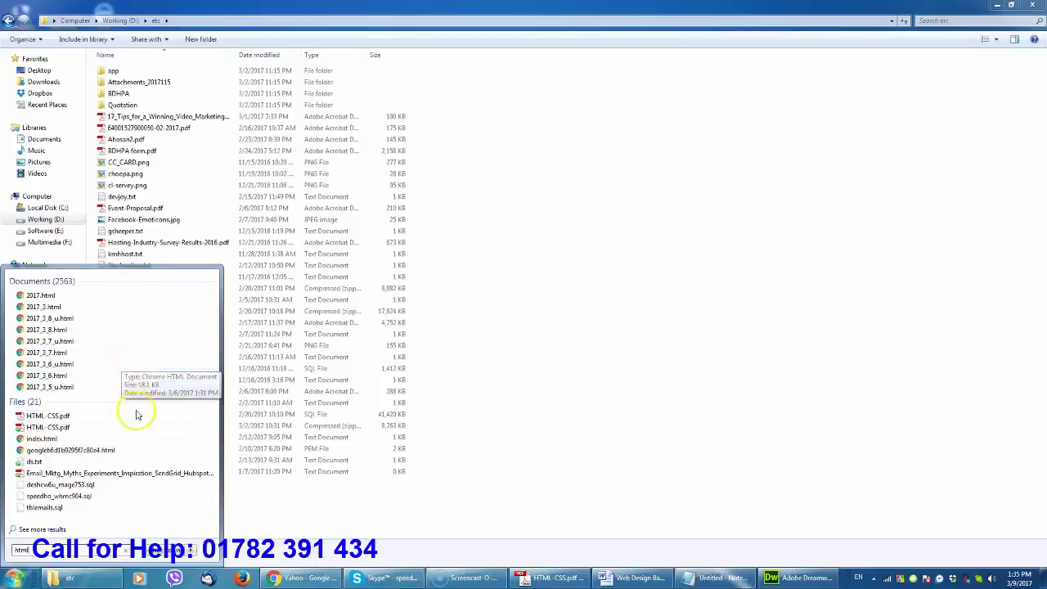
left_click(87, 442)
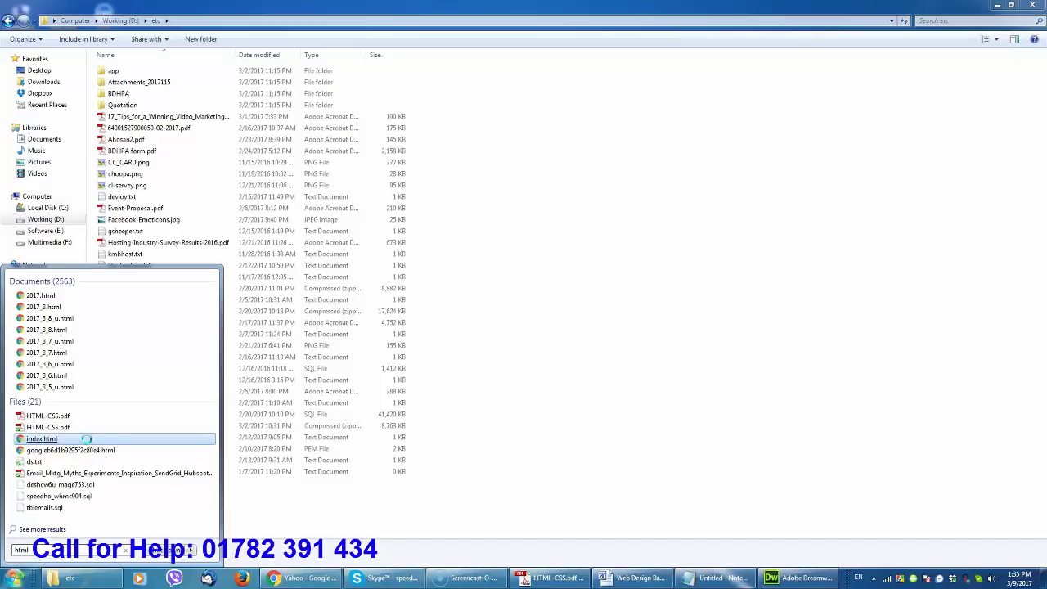
right_click(86, 439)
left_click(89, 435)
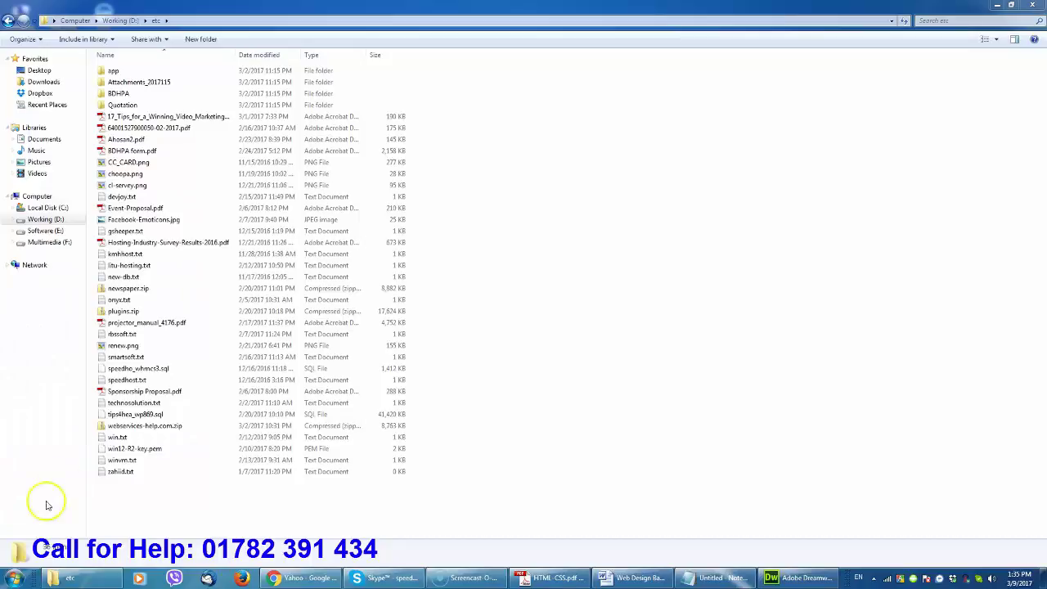
Step: Search the computer for "html" and inspect the general and detailed properties of index.html
left_click(15, 578)
left_click(69, 550)
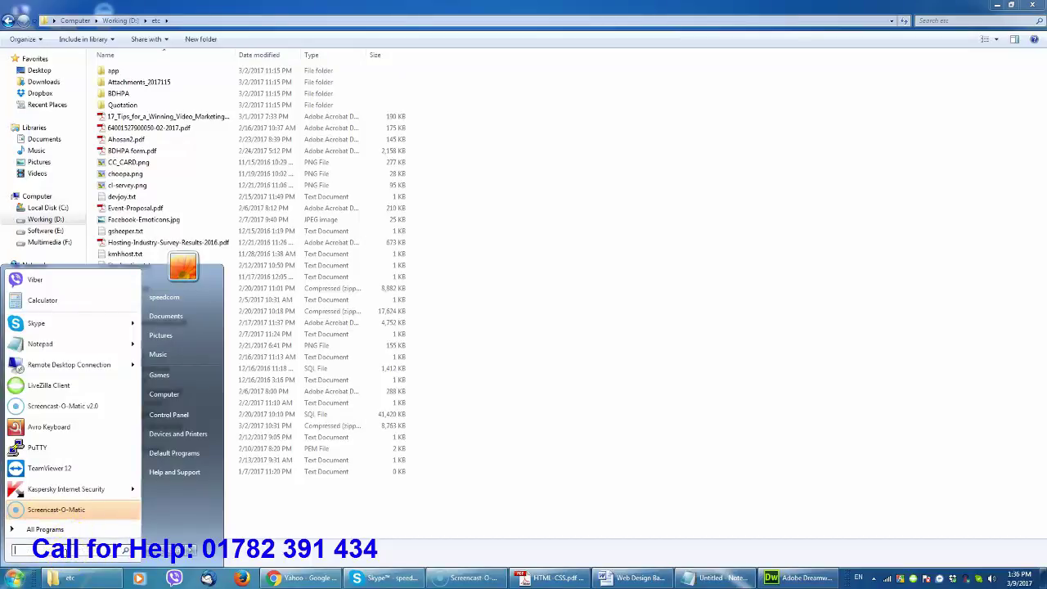
type("html")
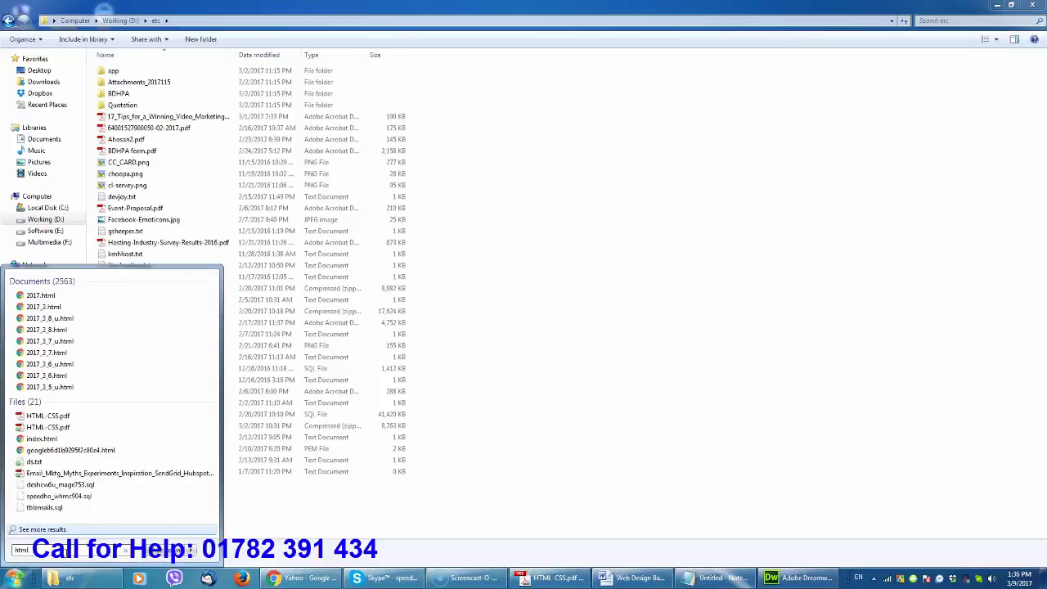
right_click(47, 440)
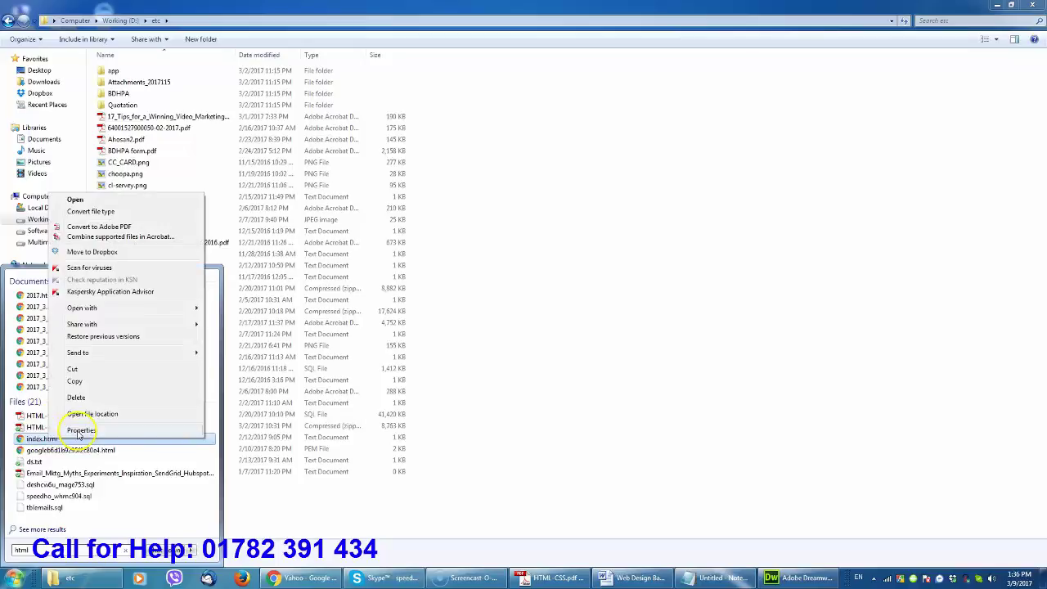
key("Escape")
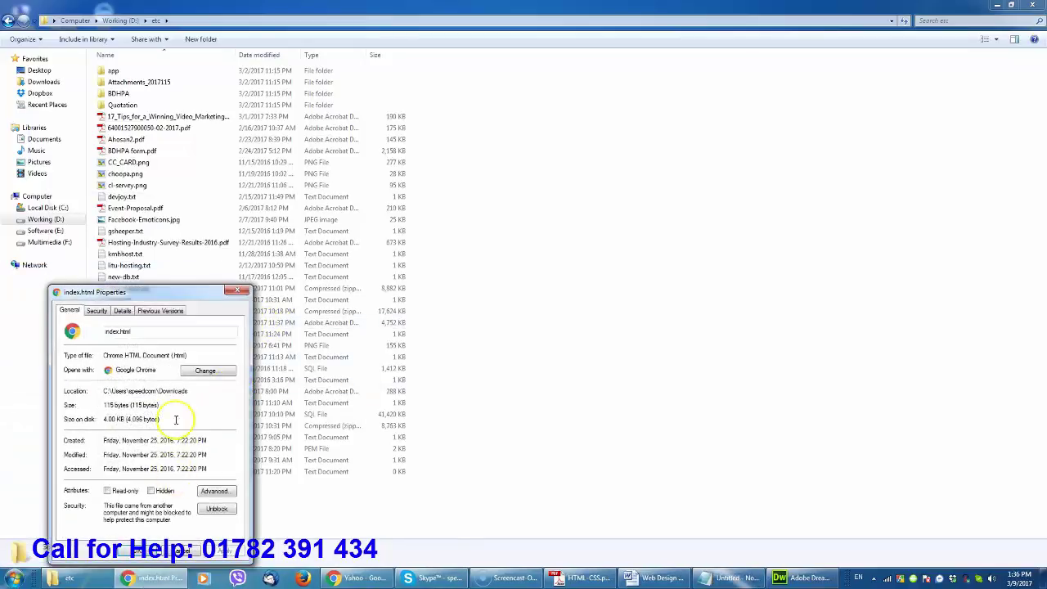
left_click(124, 312)
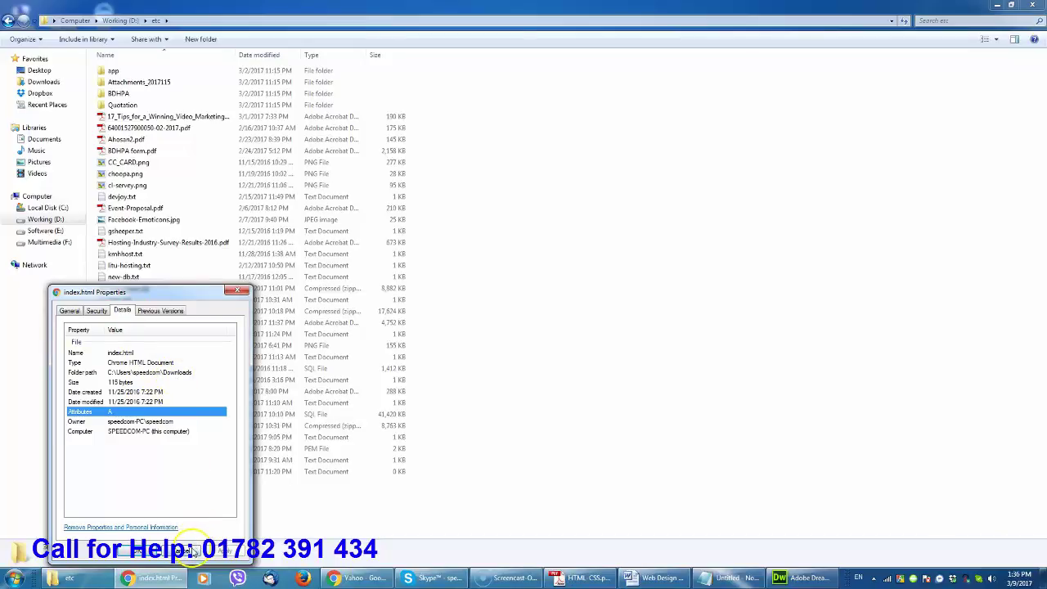
left_click(195, 547)
Step: Go to the Downloads folder and show its contents in List view
left_click(43, 83)
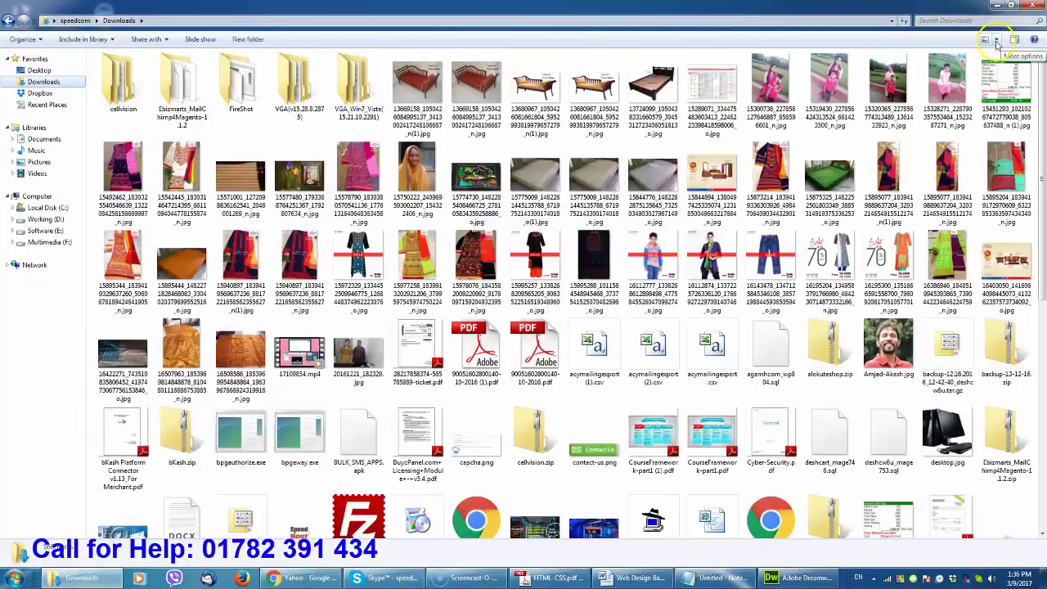
left_click(999, 41)
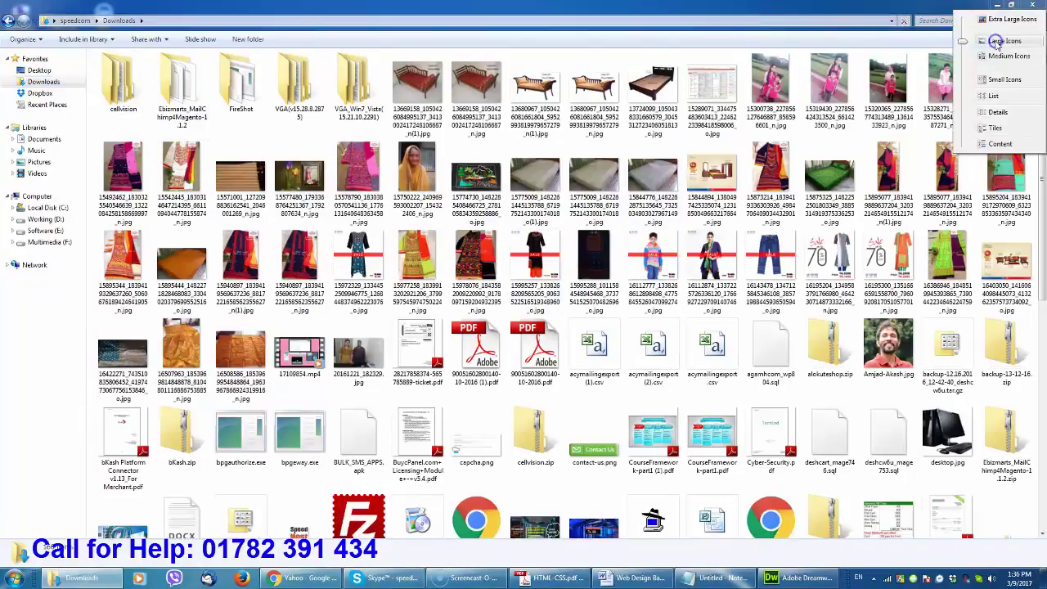
left_click(1000, 96)
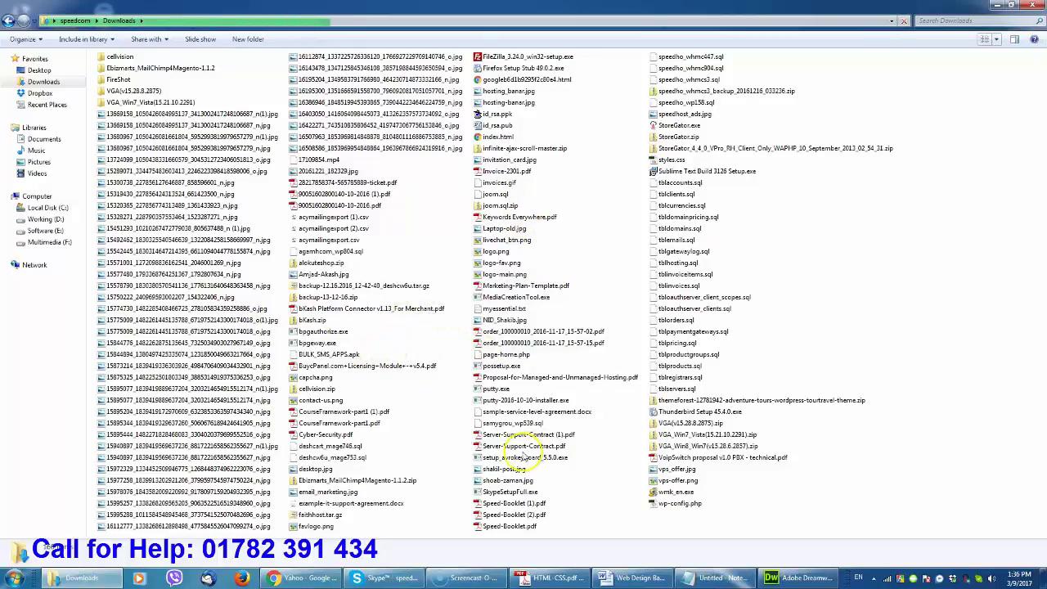
Step: Copy index.html from the Downloads folder to the desktop
left_click(219, 284)
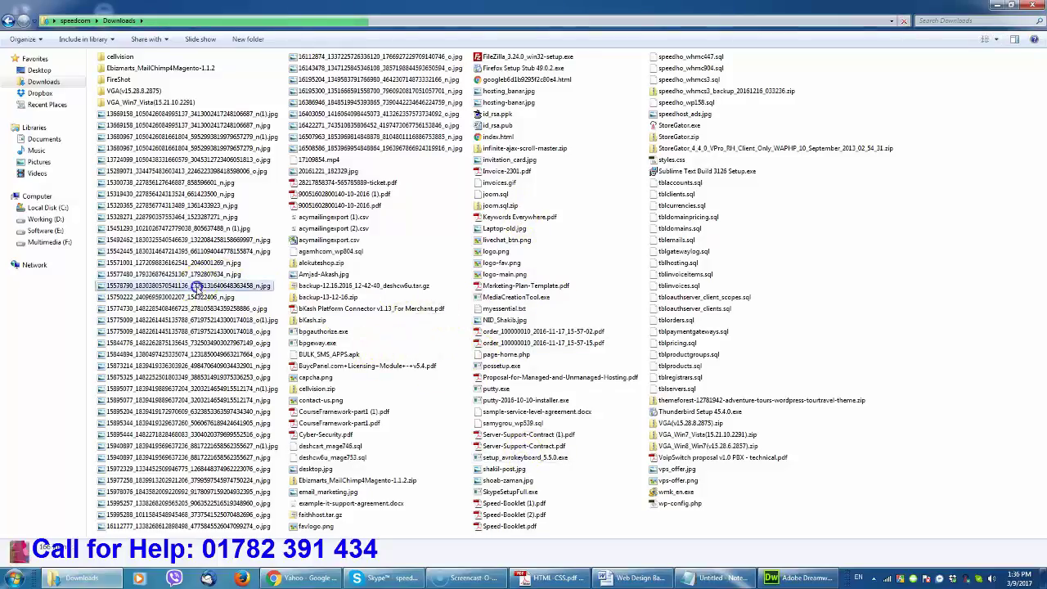
key("i")
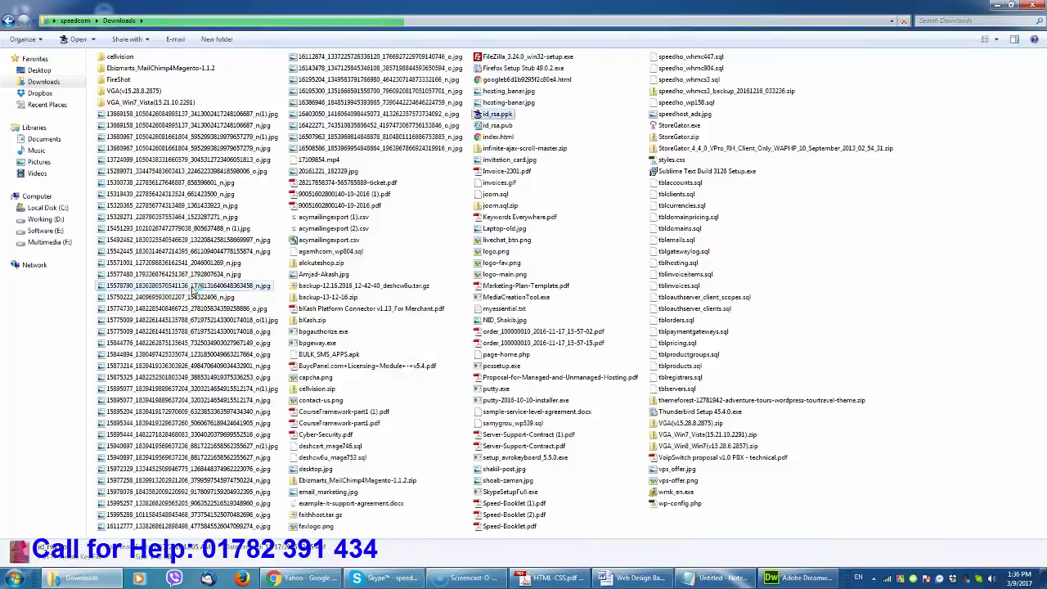
key("i")
key("i")
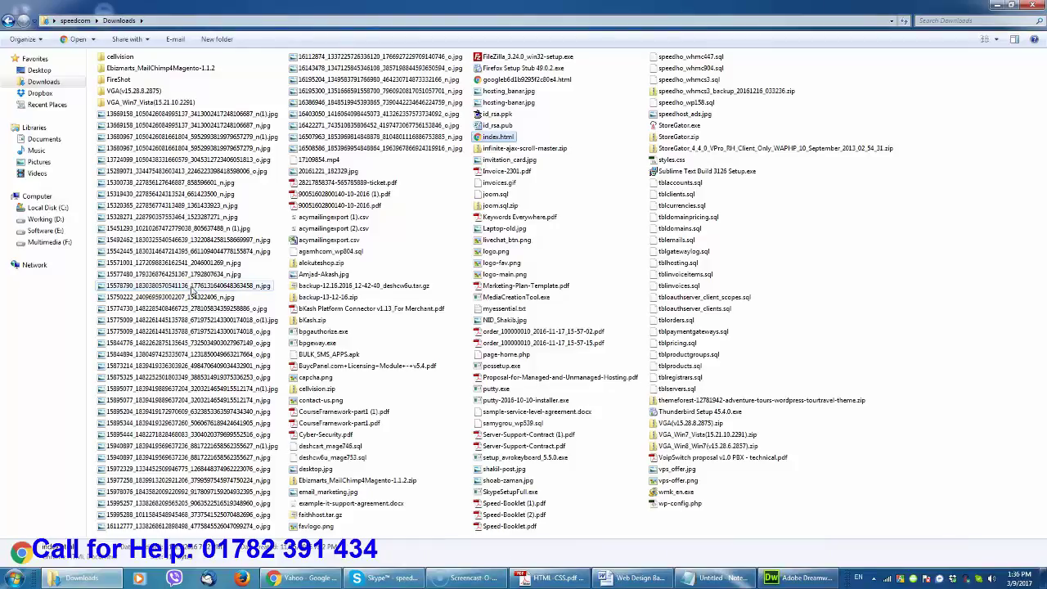
left_click(997, 5)
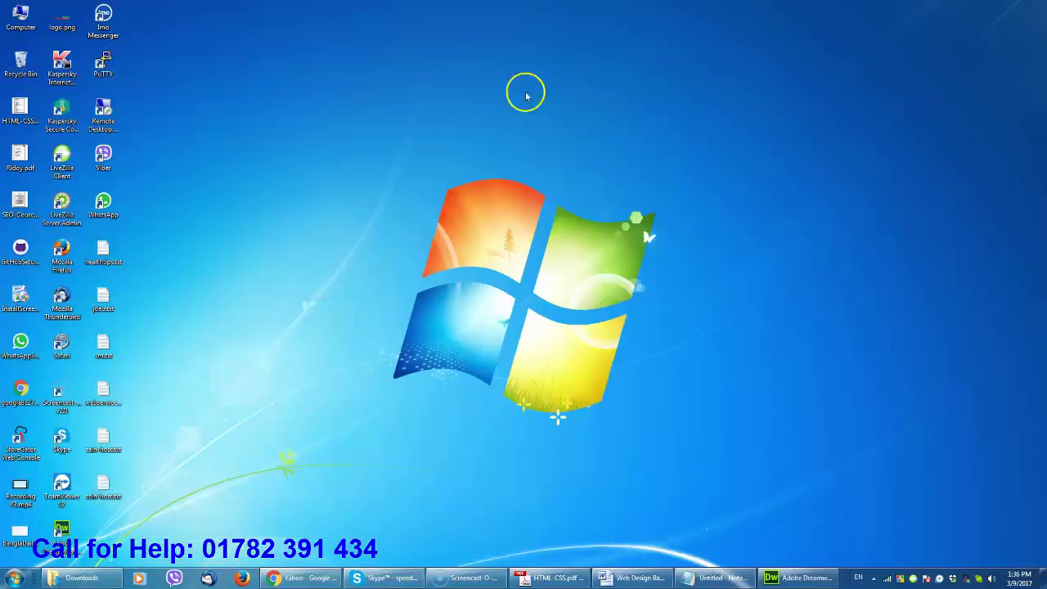
right_click(288, 168)
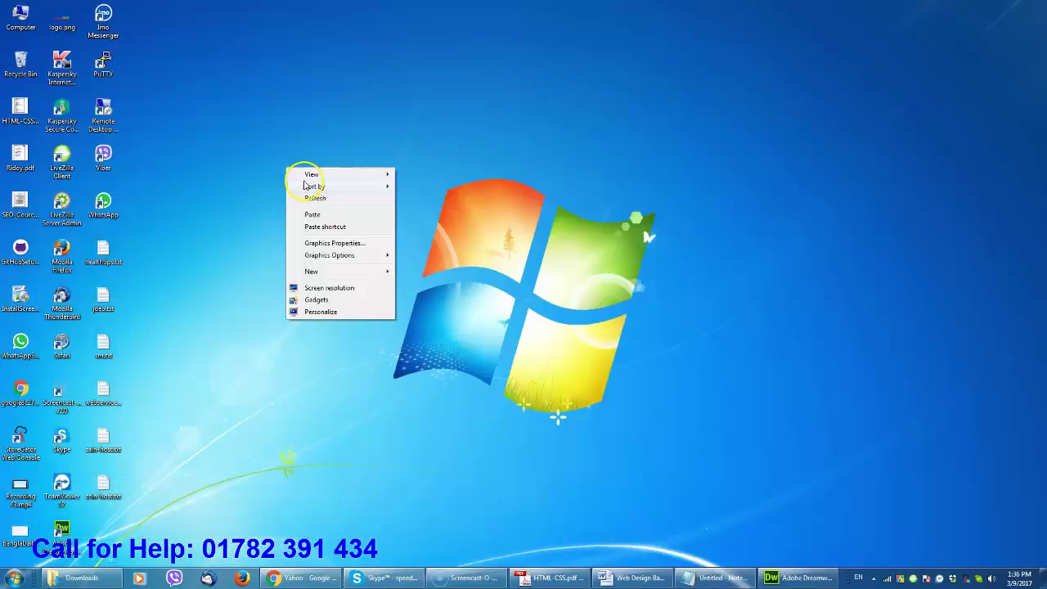
left_click(319, 216)
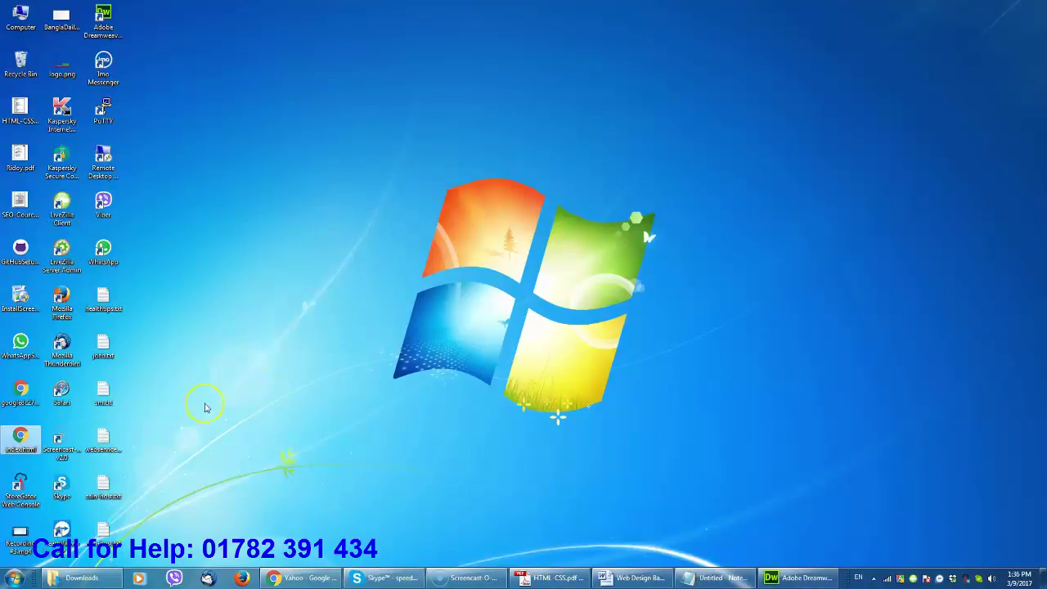
Step: View the desktop's index.html in Chrome, return to the desktop and select the file again
double_click(18, 442)
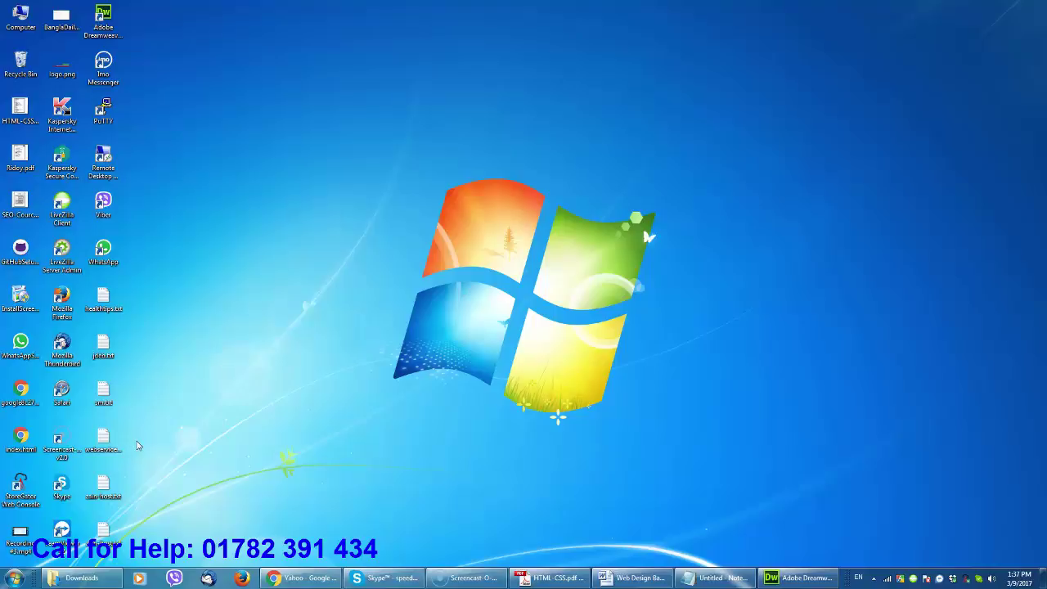
left_click_drag(20, 438, 417, 412)
key("Return")
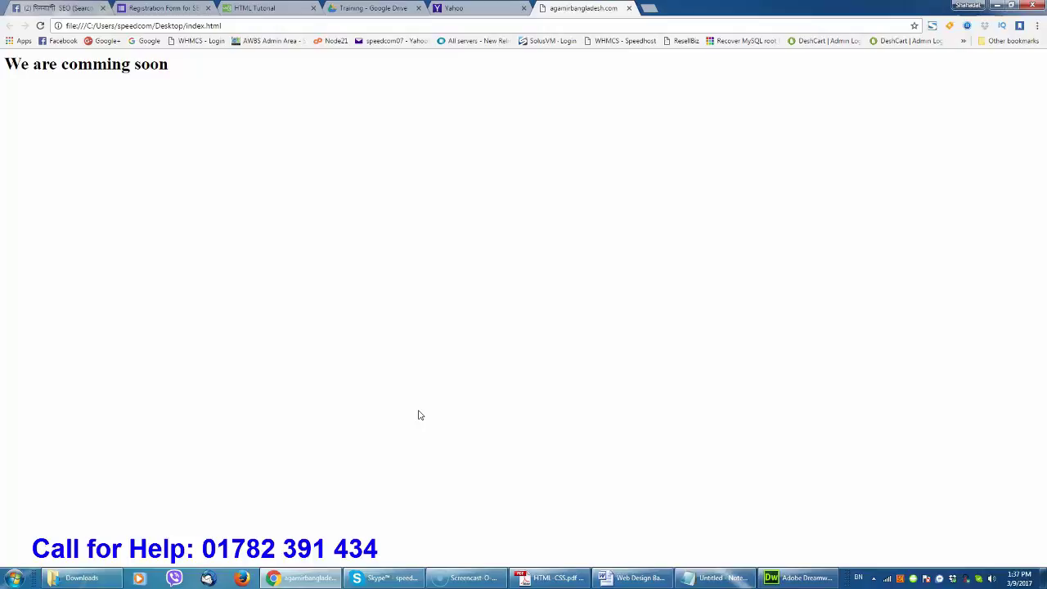
mouse_move(703, 166)
left_mouse_down()
mouse_move(671, 227)
mouse_move(630, 234)
left_mouse_up()
left_click(1000, 6)
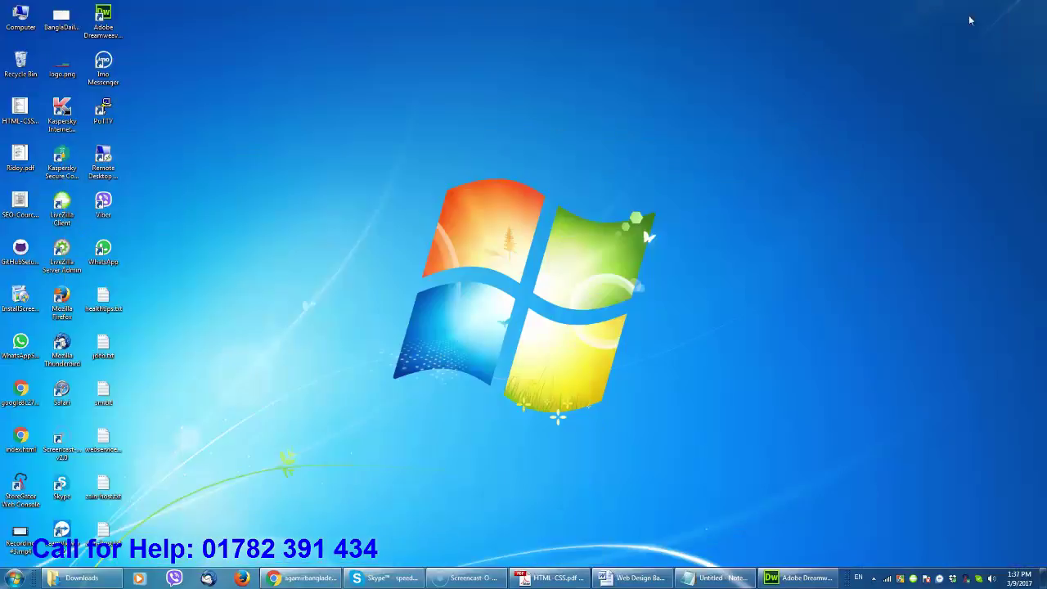
left_click(8, 446)
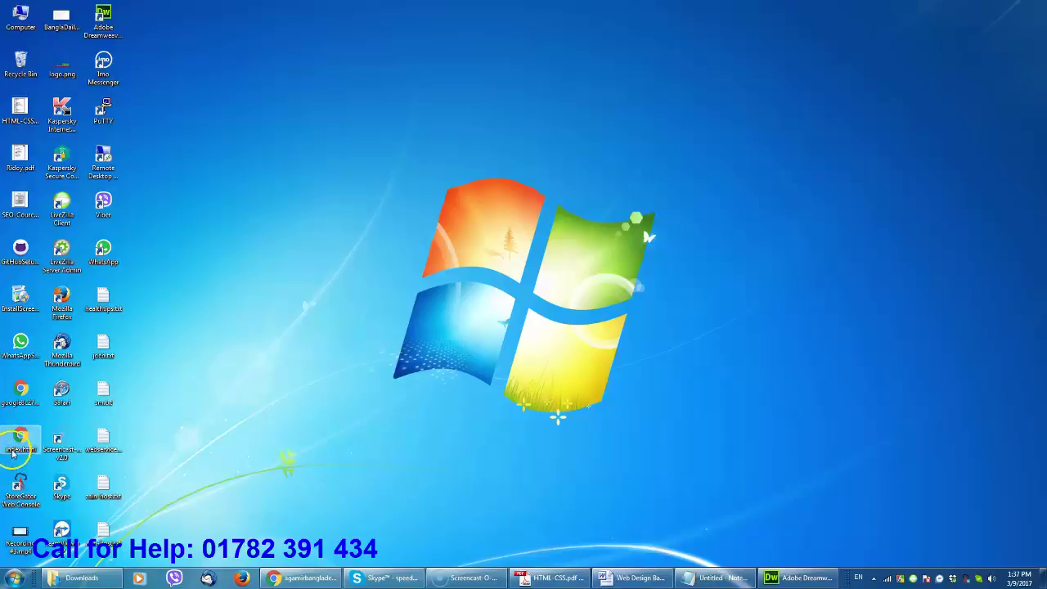
double_click(18, 442)
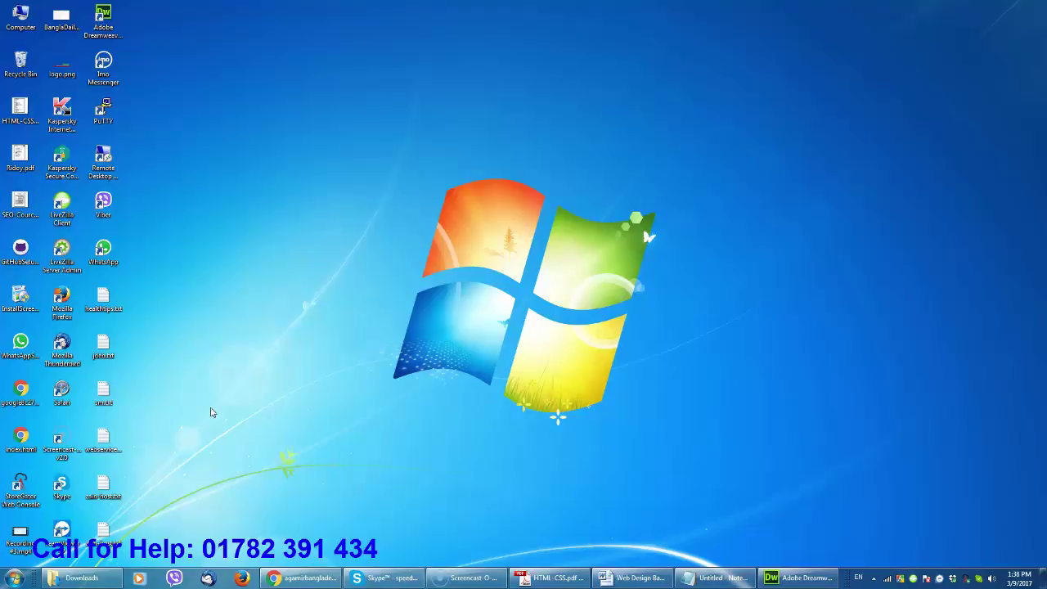
Step: Close the open Notepad window and start a new blank Notepad document
left_click(716, 577)
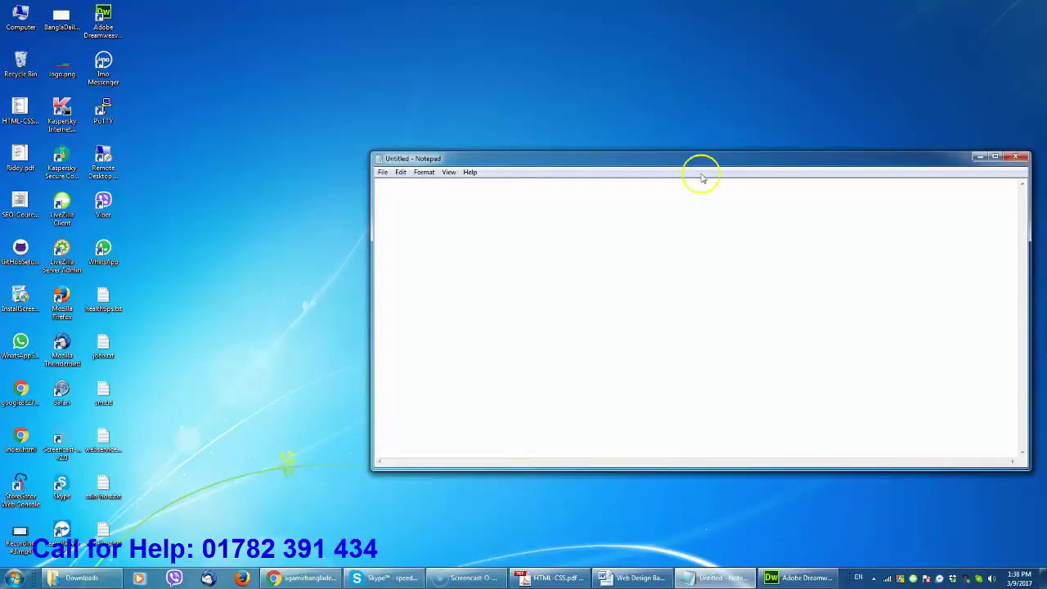
left_click_drag(702, 161, 573, 127)
left_click(884, 123)
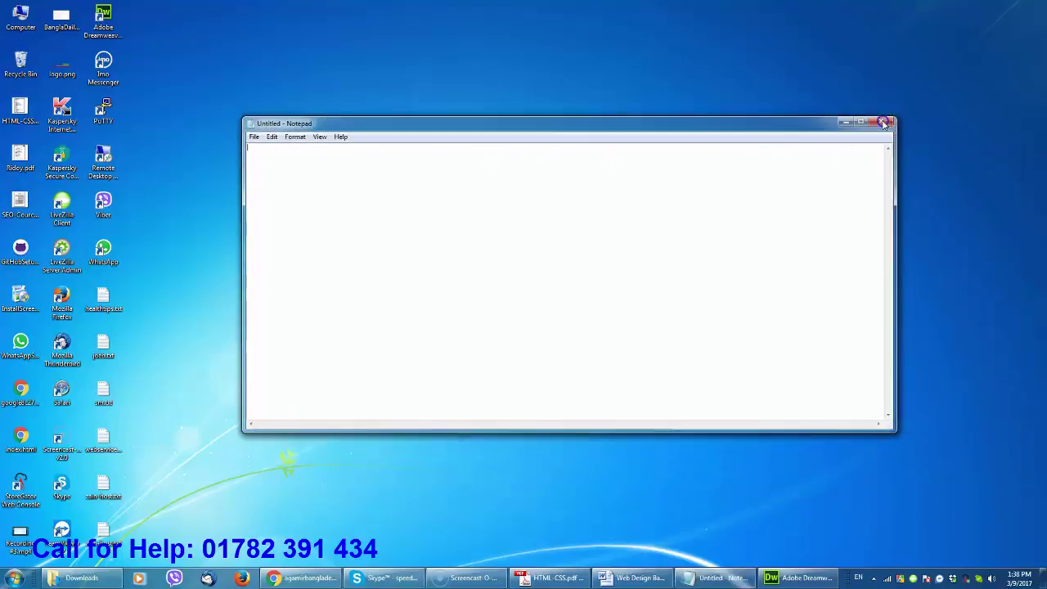
left_click(15, 577)
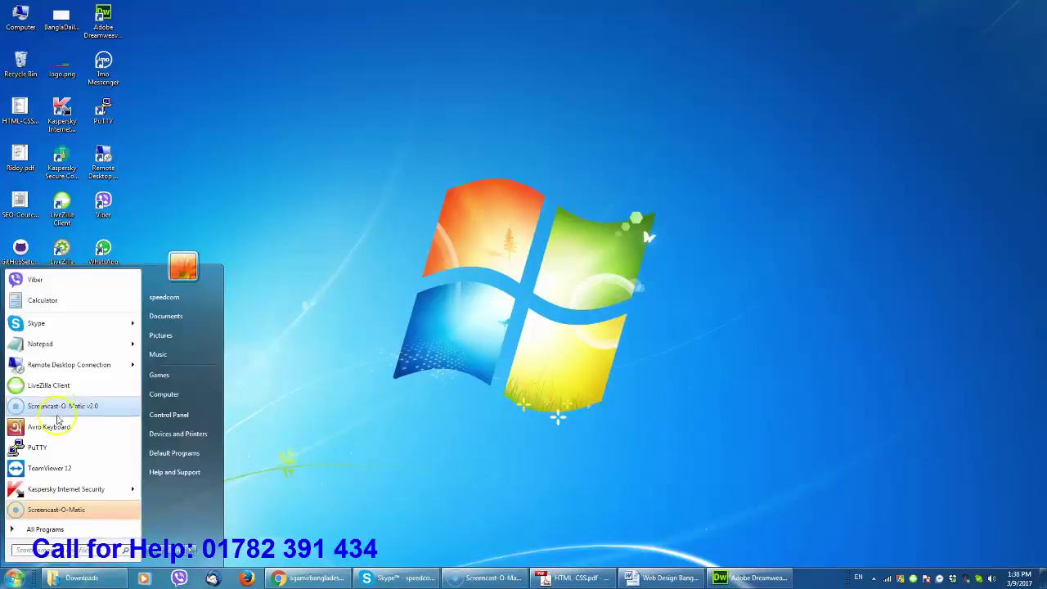
left_click(79, 343)
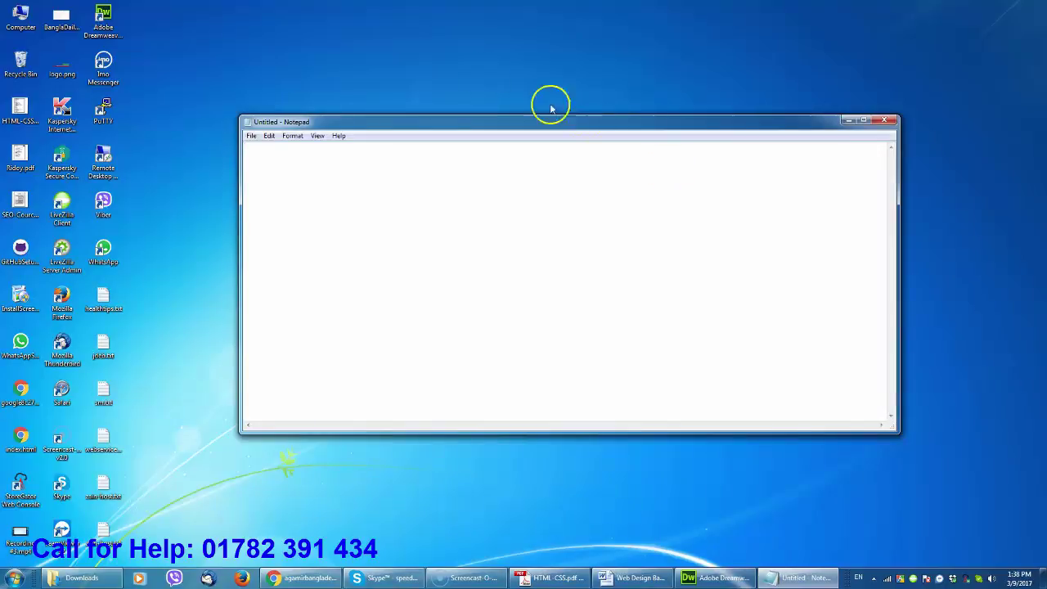
Step: Save the blank Notepad document to the Desktop as test.html with the file type All Files
left_click(251, 135)
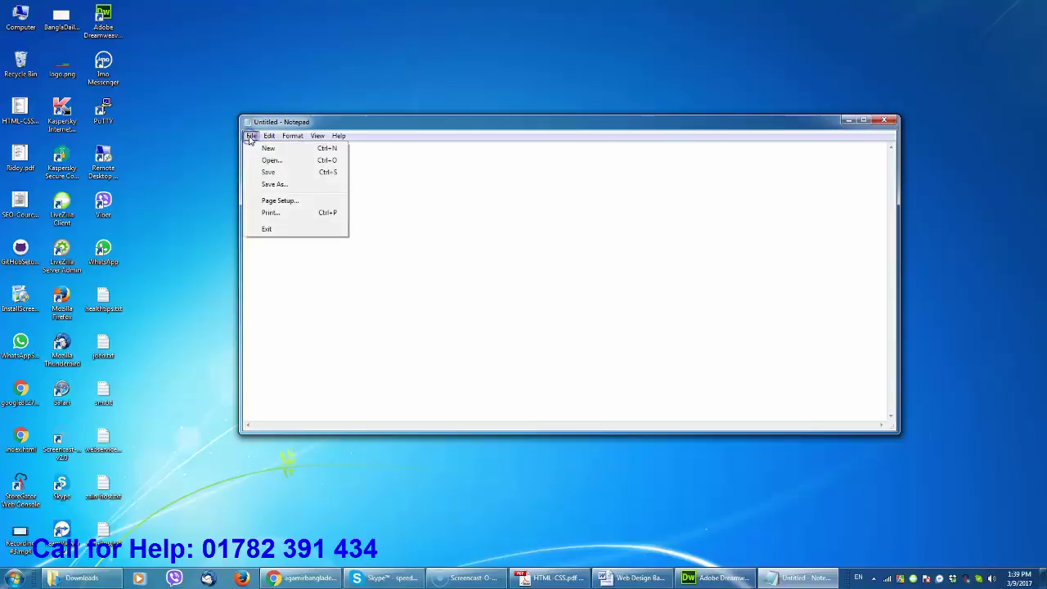
left_click(275, 185)
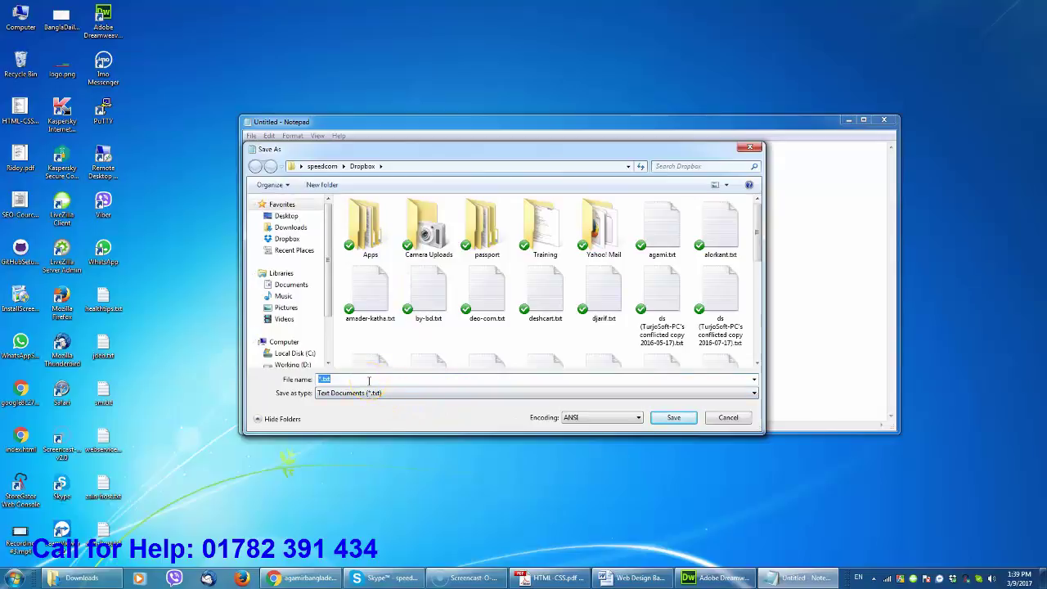
type("test.html")
left_click(360, 393)
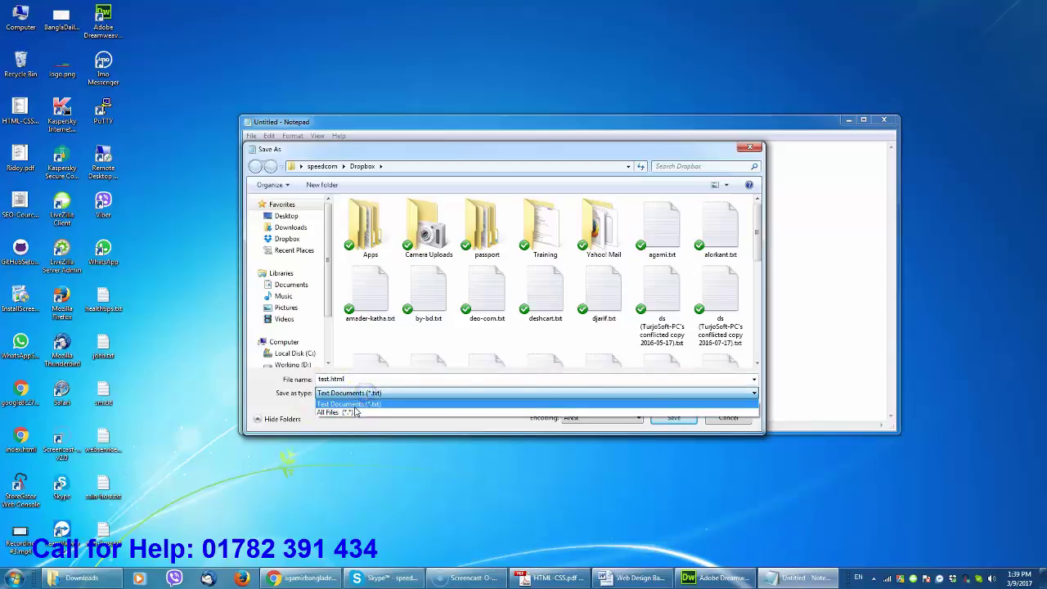
left_click(356, 412)
mouse_move(364, 580)
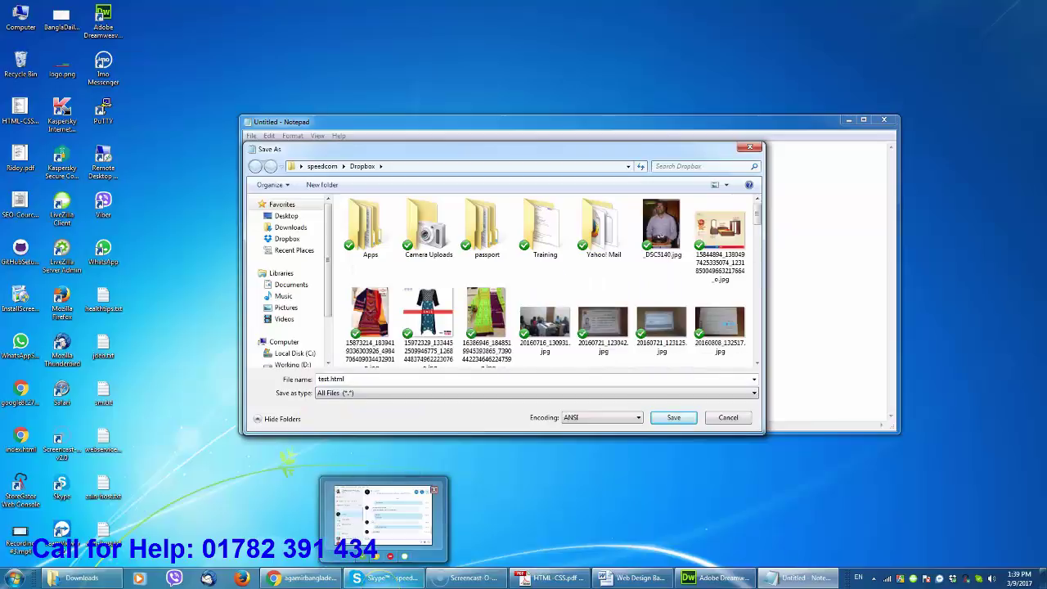
left_click(286, 215)
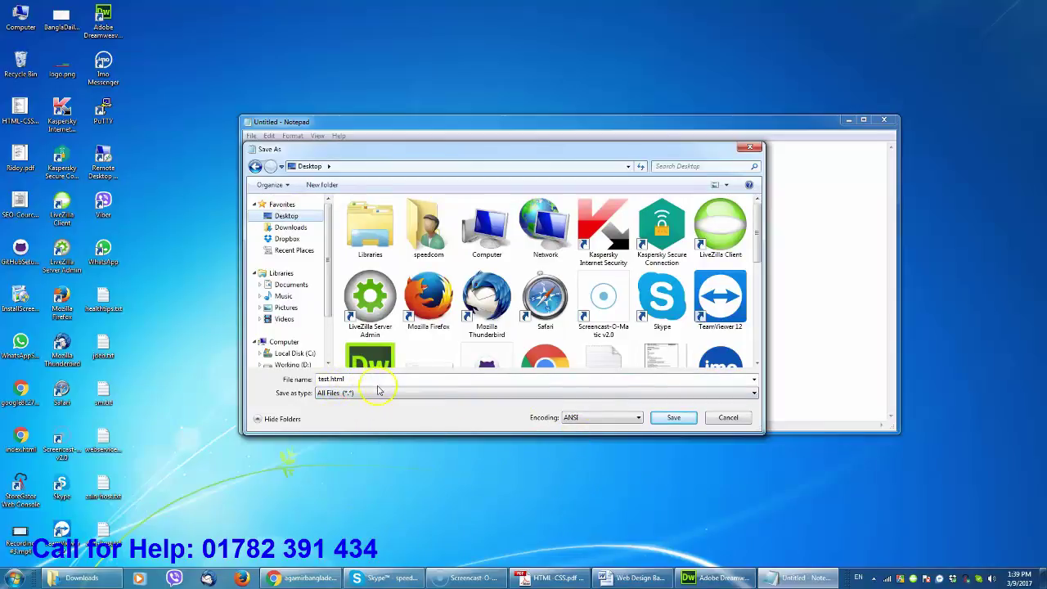
left_click(675, 418)
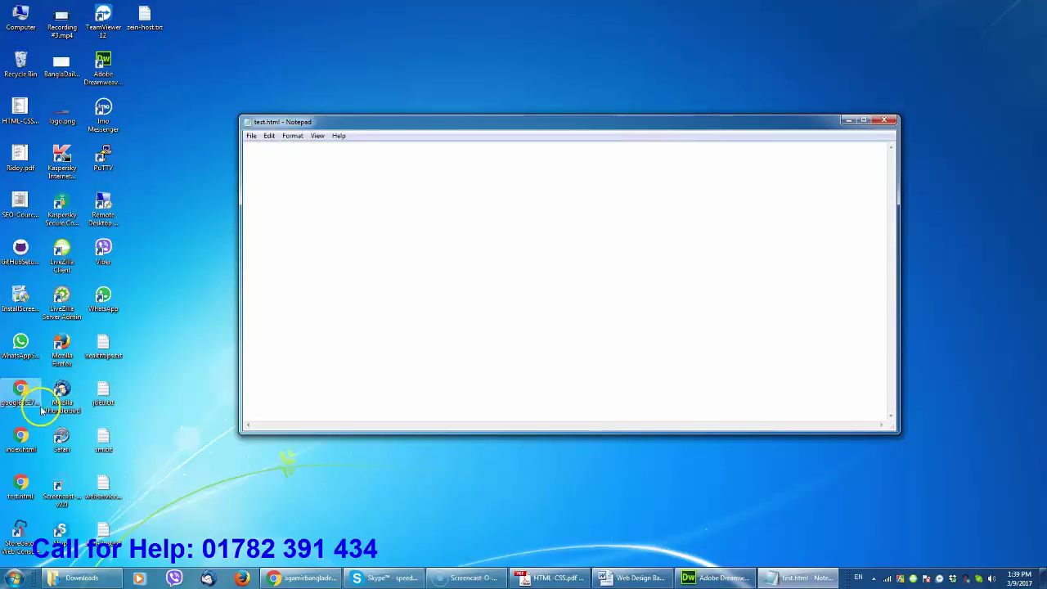
Step: Open test.html from the desktop in Chrome to view the page
left_click(24, 484)
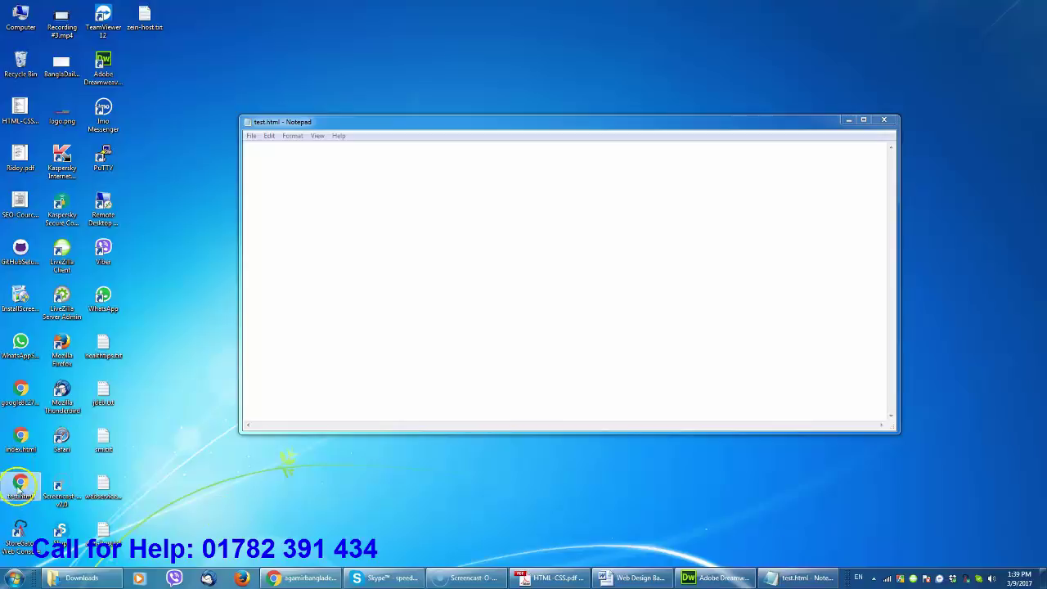
left_click(368, 205)
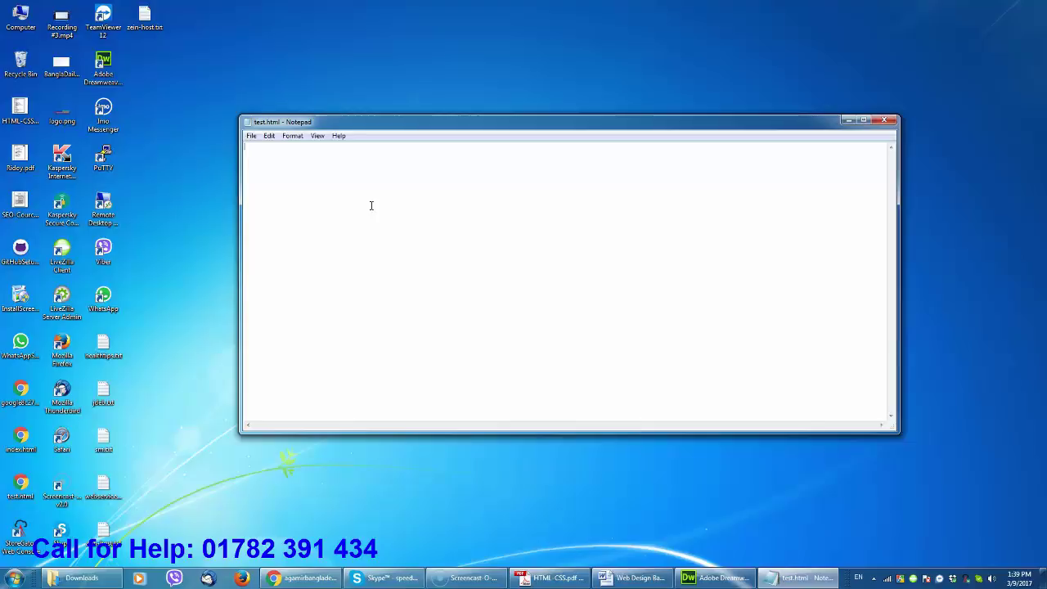
double_click(20, 487)
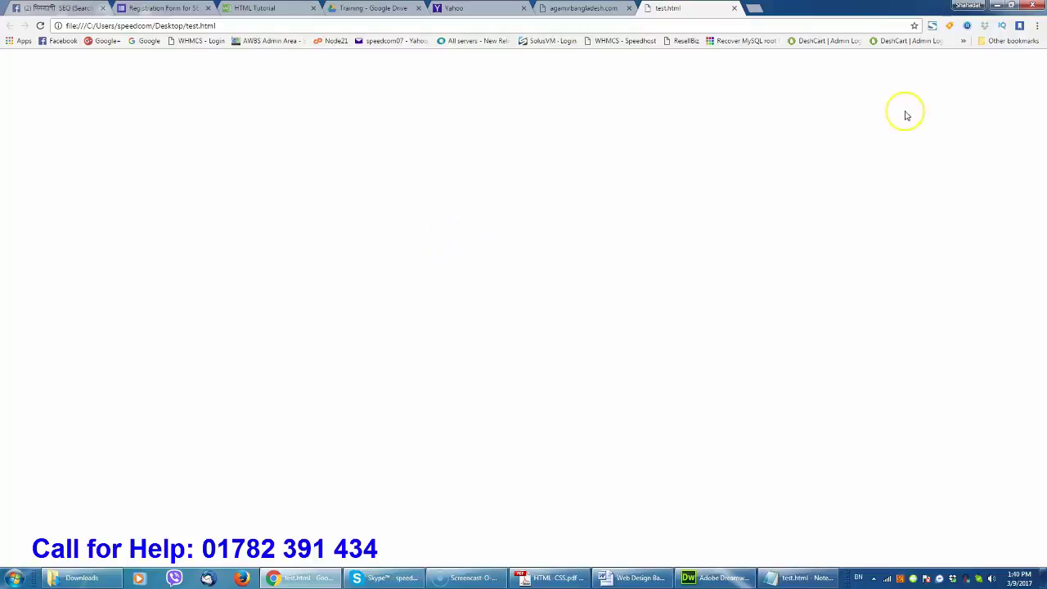
Step: Minimize the browser and Notepad windows and switch to Adobe Dreamweaver
left_click(999, 8)
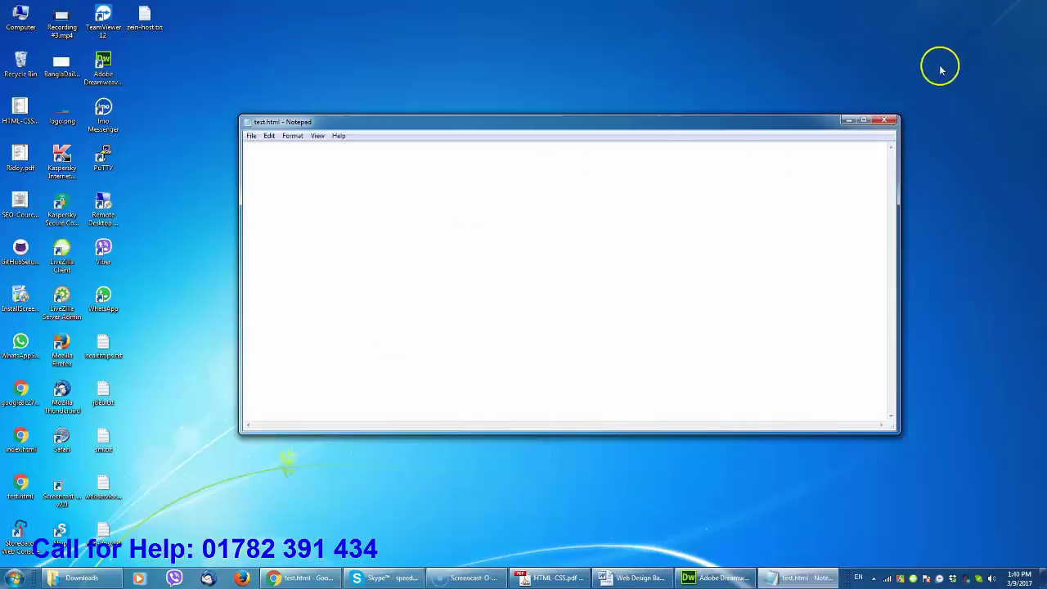
left_click(851, 121)
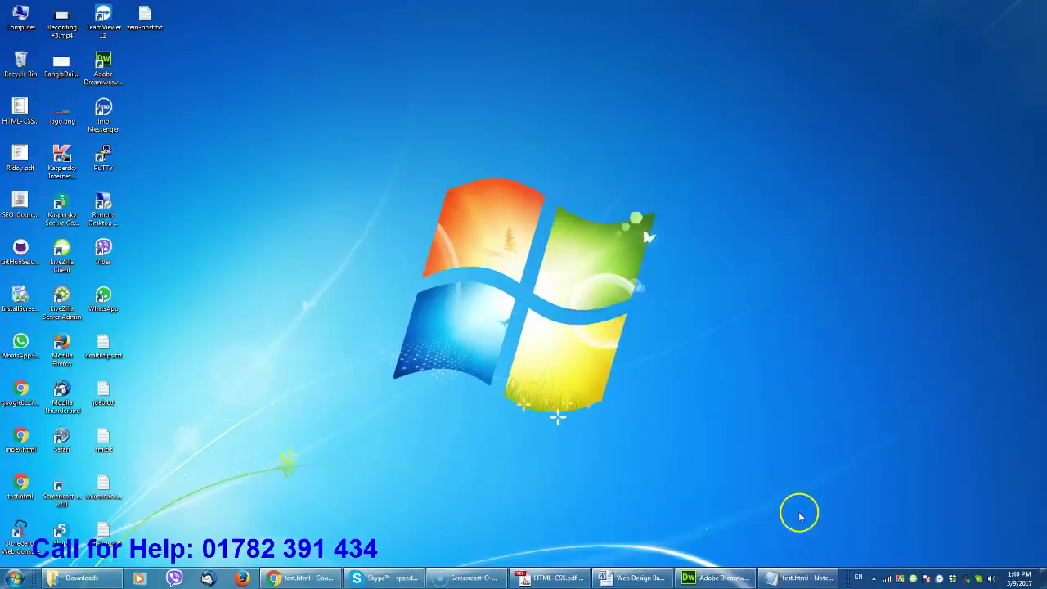
left_click(708, 581)
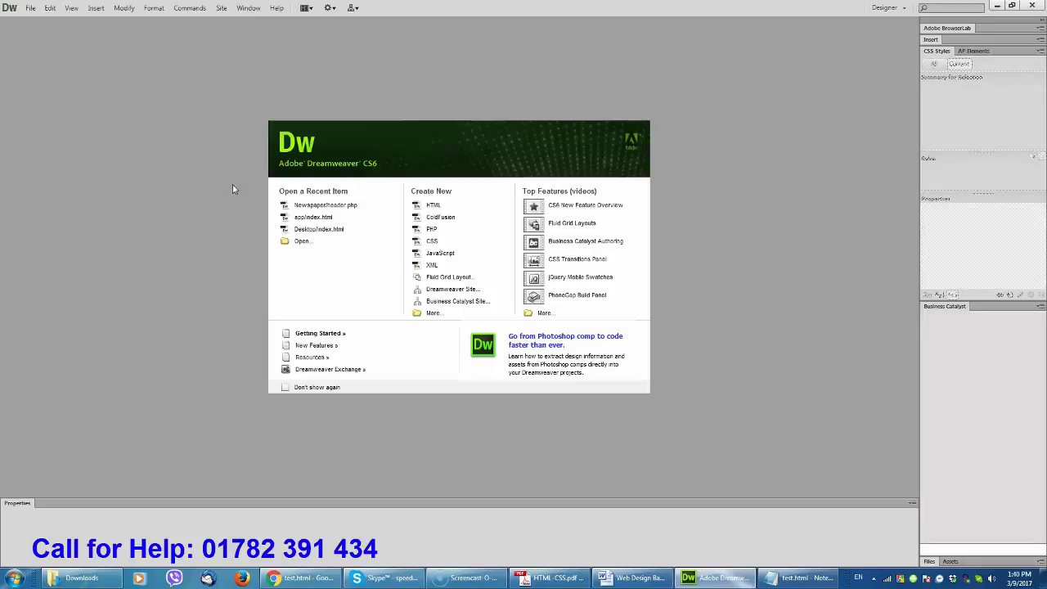
Step: Create a new HTML document in Dreamweaver and save it to the Desktop with the file name test2
left_click(438, 207)
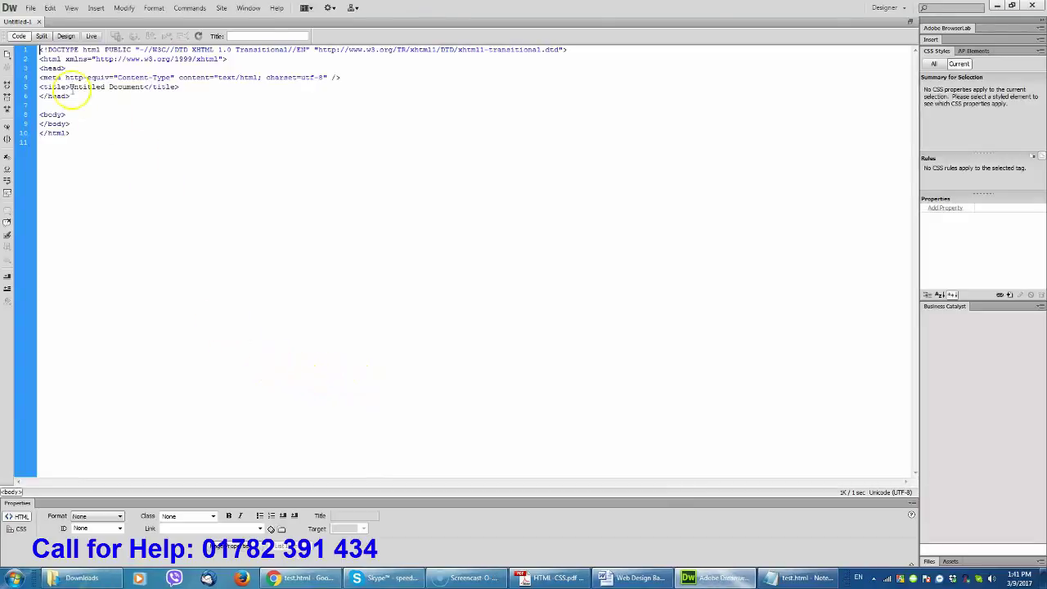
left_click(30, 8)
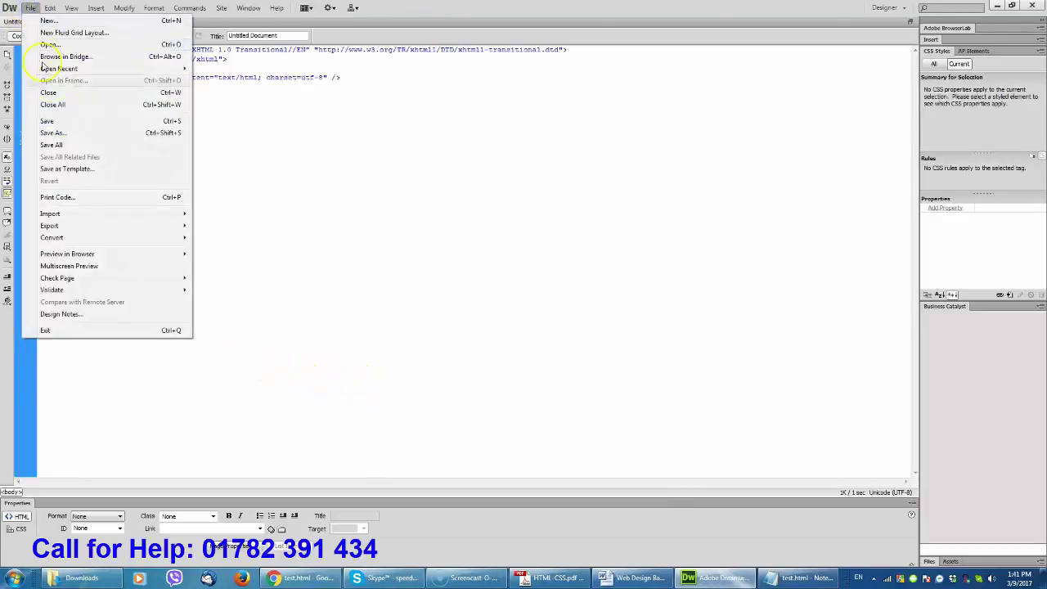
left_click(63, 122)
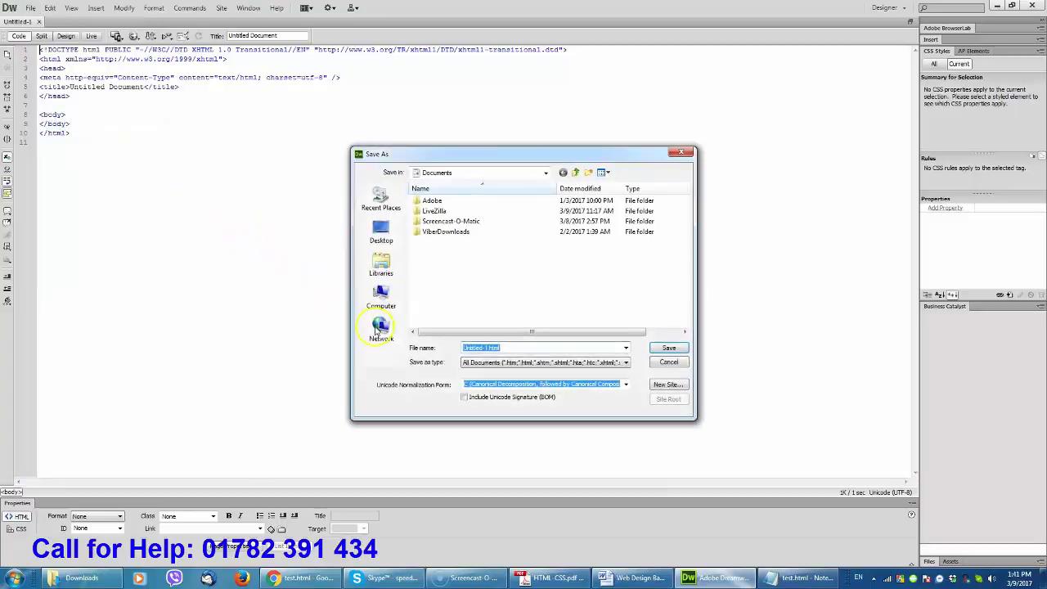
type("test2")
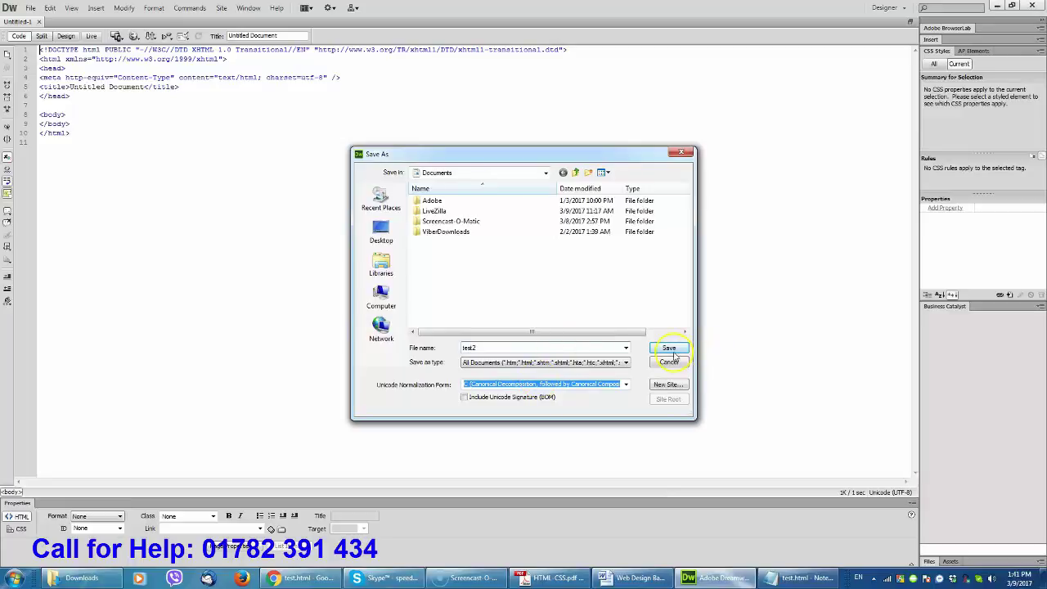
left_click(381, 233)
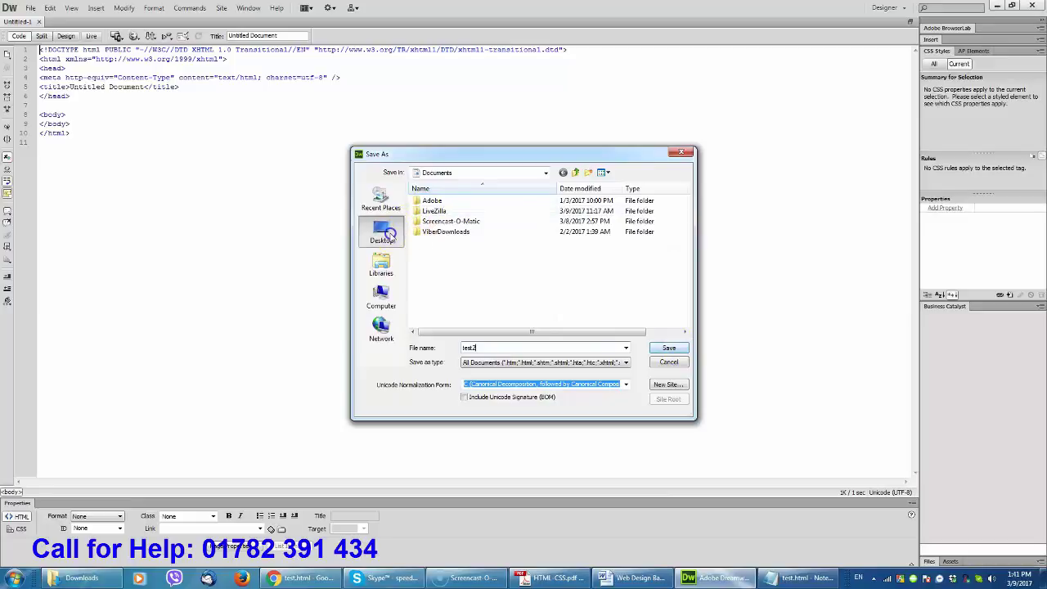
left_click(669, 350)
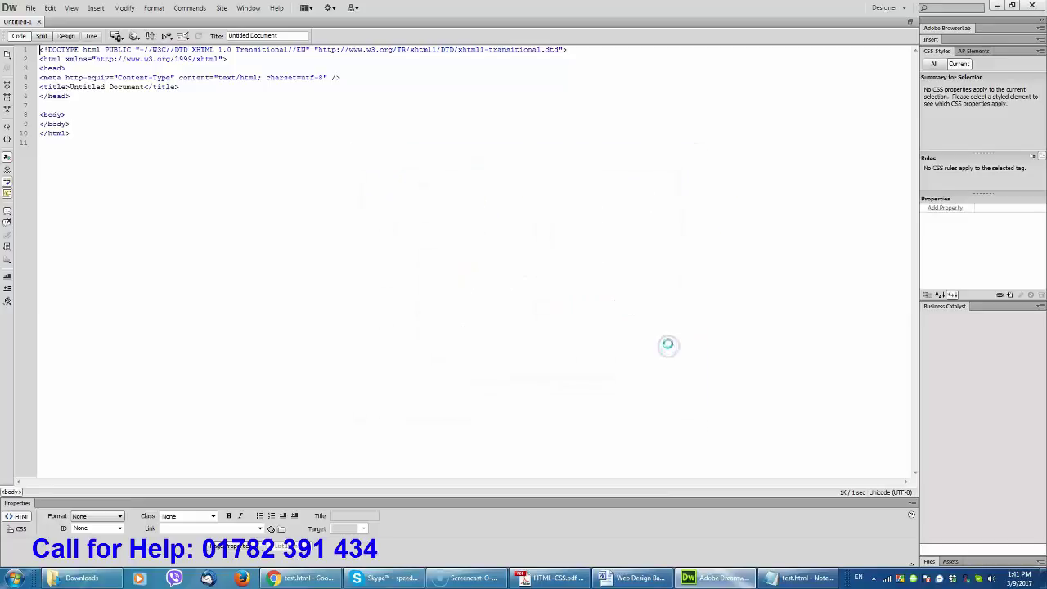
Step: Minimize Dreamweaver and select the saved test2.html file on the desktop
left_click(998, 6)
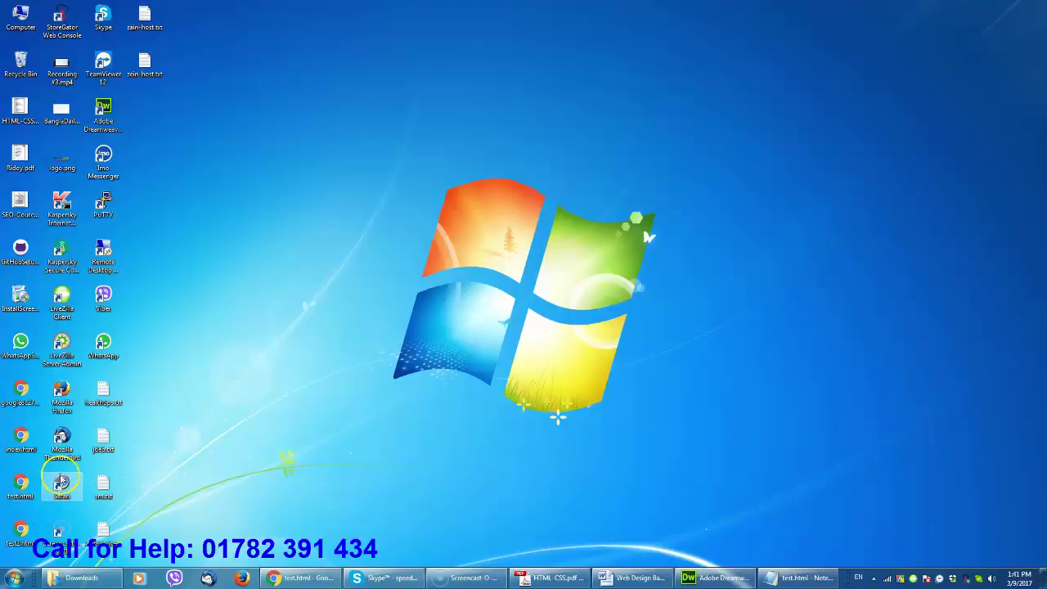
left_click(20, 530)
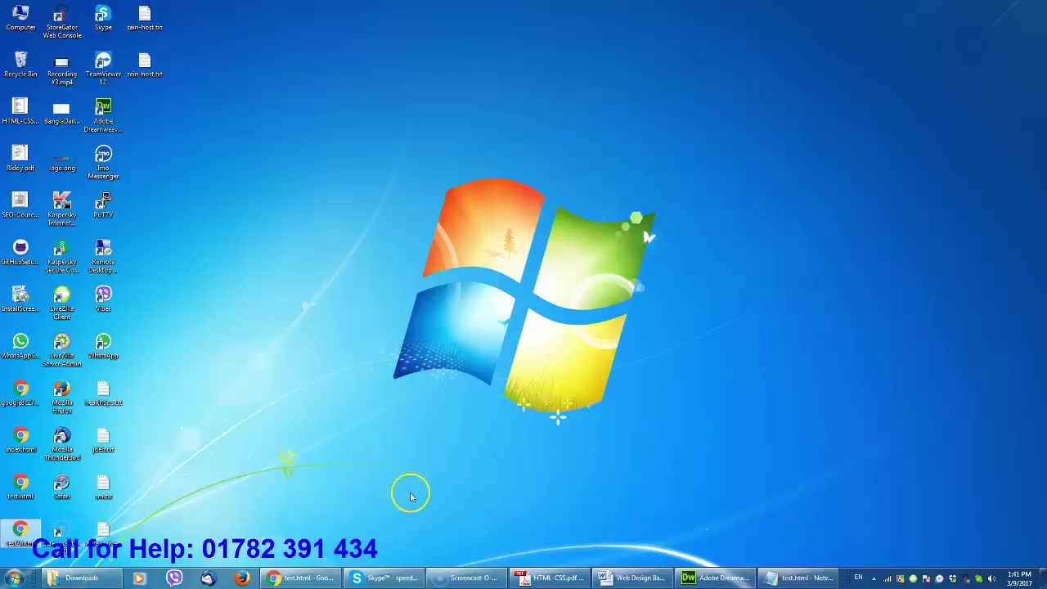
Step: Switch back to Dreamweaver, bring up the test.html Notepad window for comparison, and minimize Notepad again
mouse_move(722, 583)
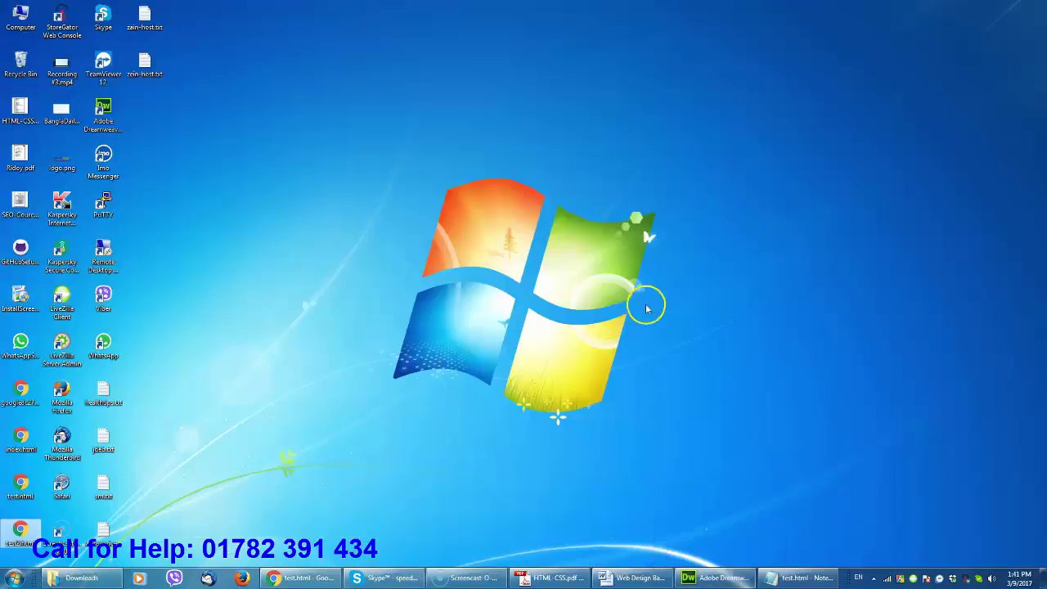
left_click(720, 579)
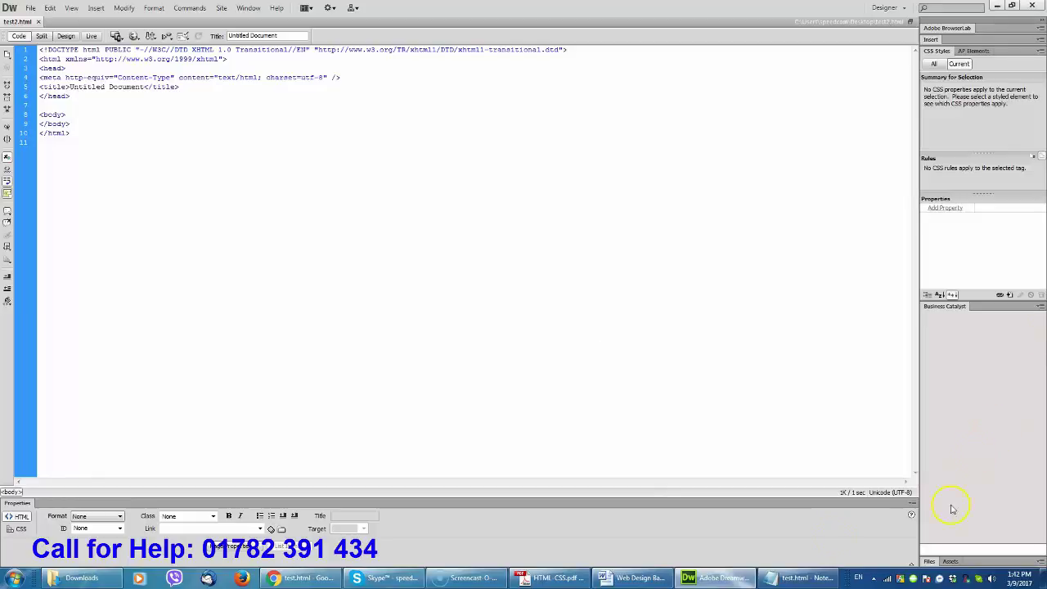
left_click(787, 577)
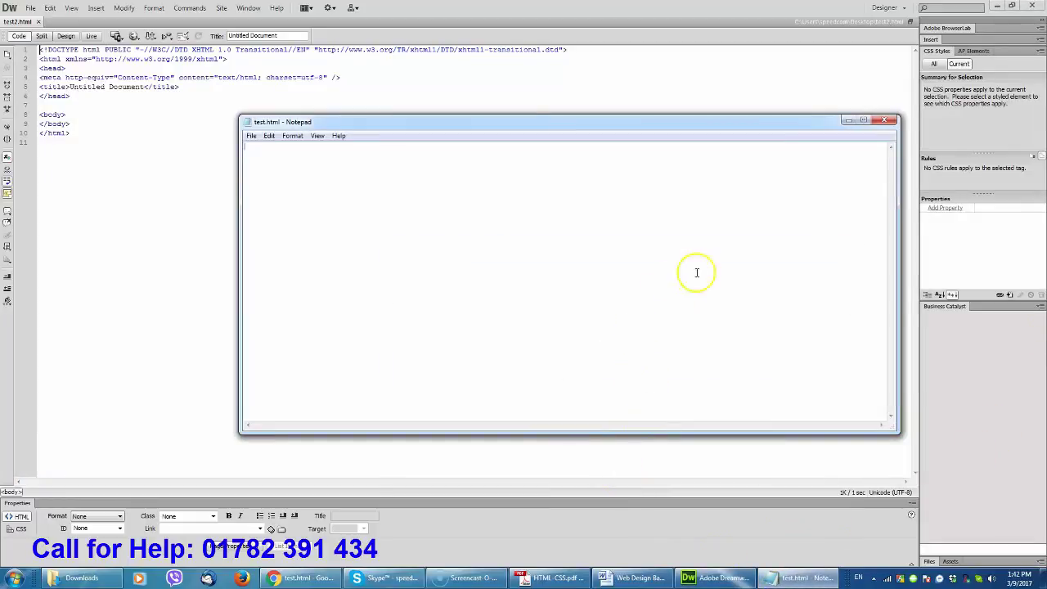
left_click(850, 121)
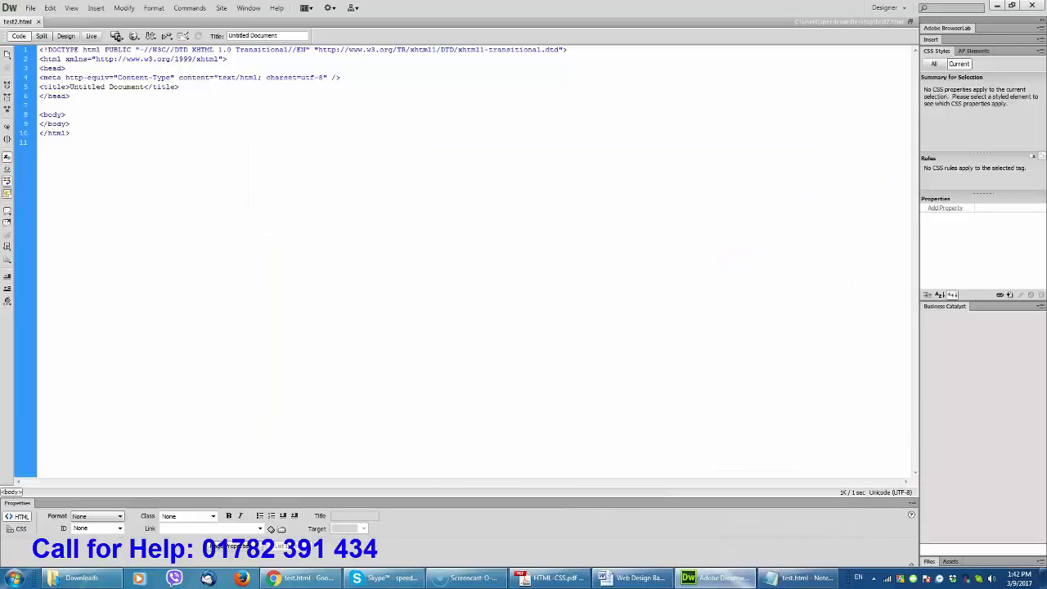
Step: Locate Notepad among the Windows Accessories programs without starting it, and return to the test2.html code
left_click(14, 581)
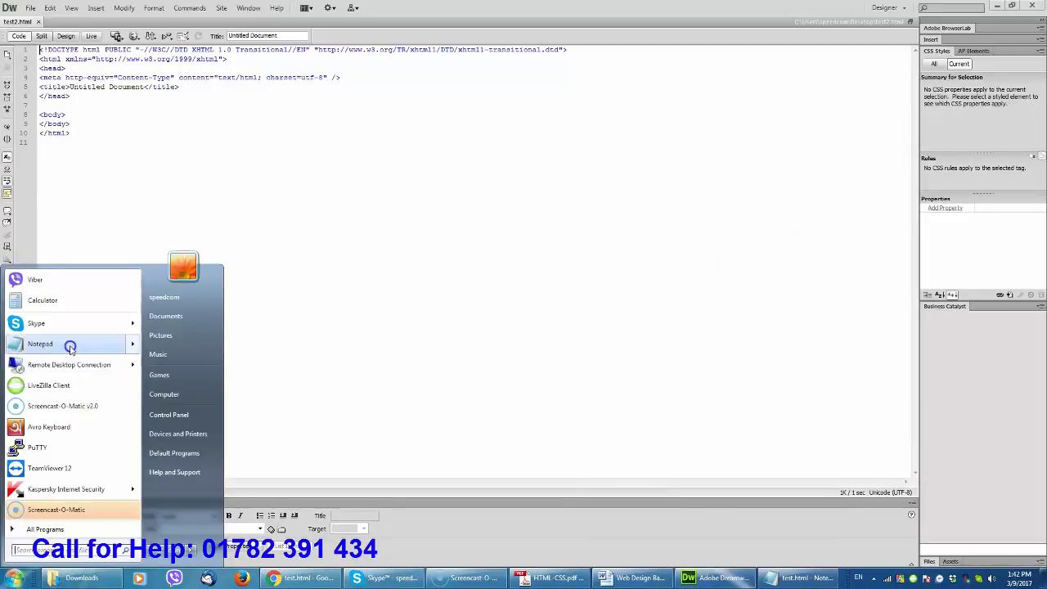
left_click(58, 531)
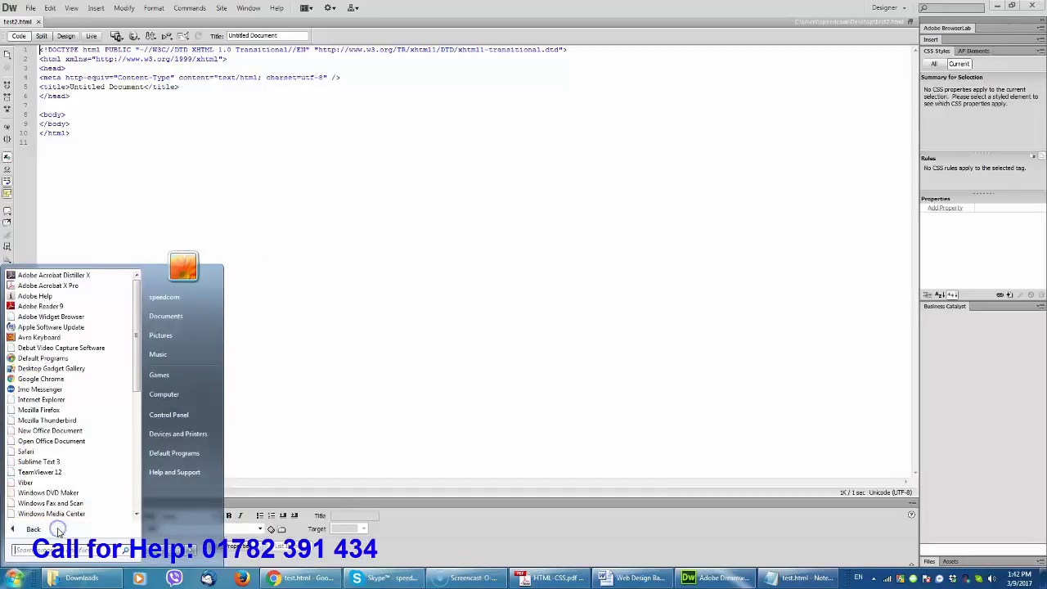
scroll(58, 385, "down", 5)
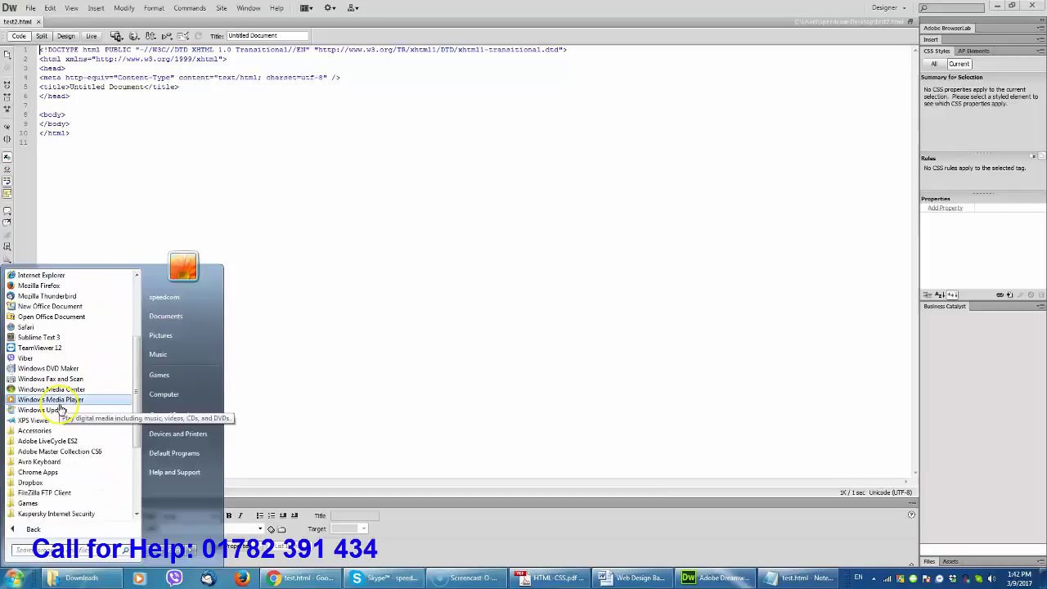
left_click(48, 429)
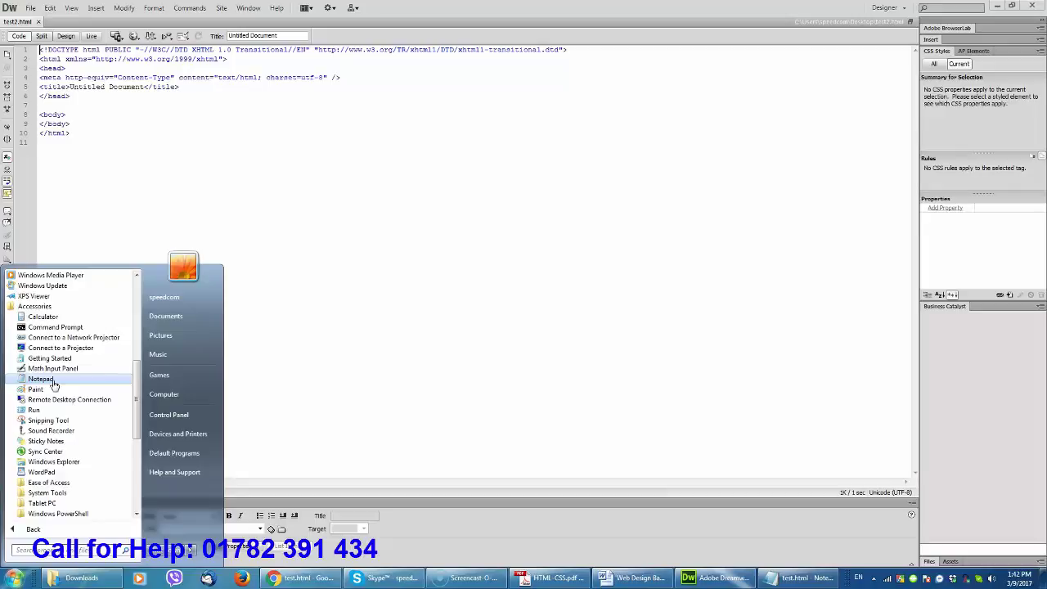
left_click(734, 113)
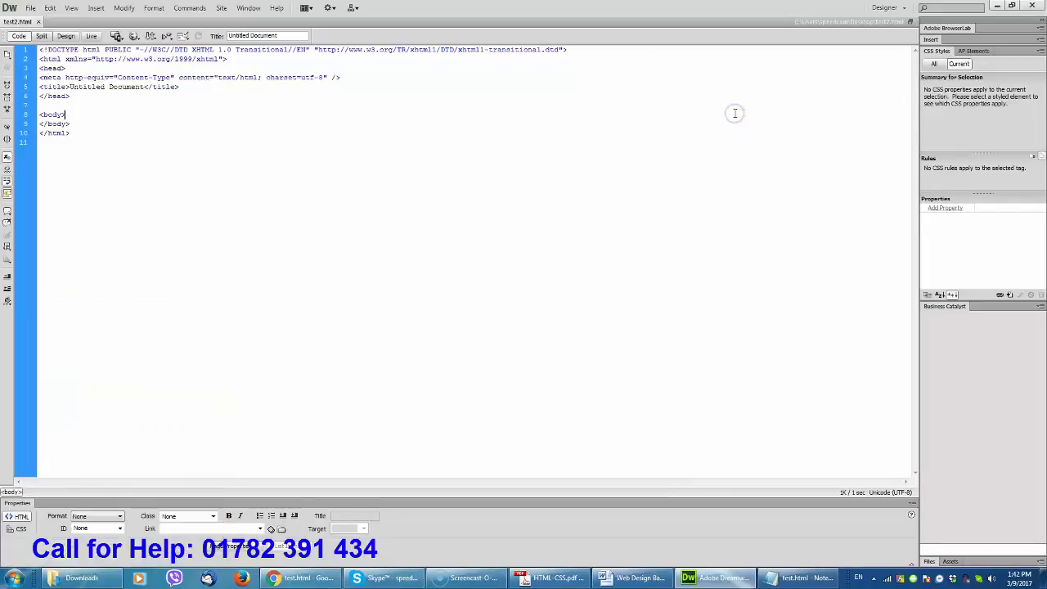